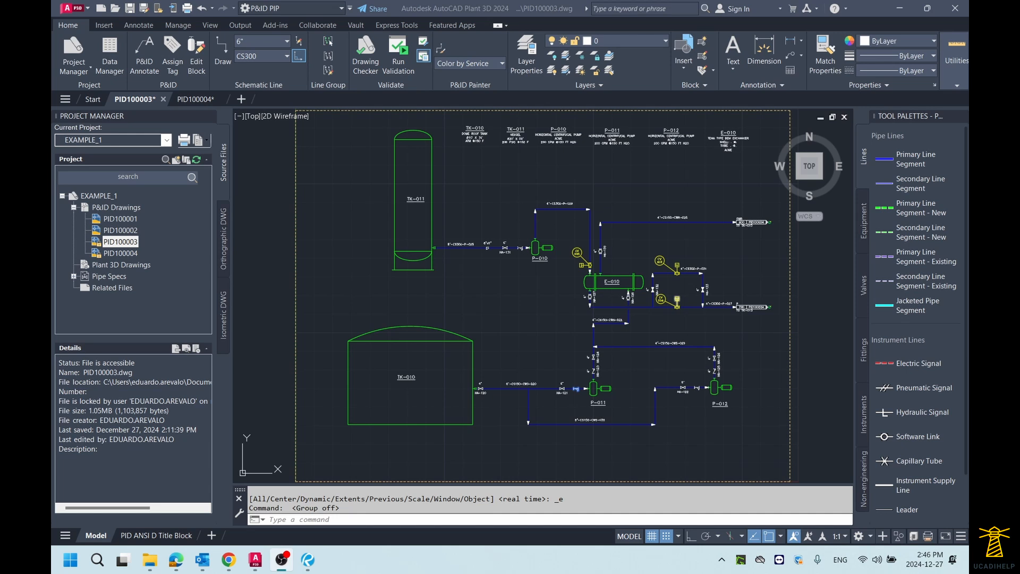
Open the P&ID validation settings and inspect the description of the Flow direction conflicts check
click(490, 183)
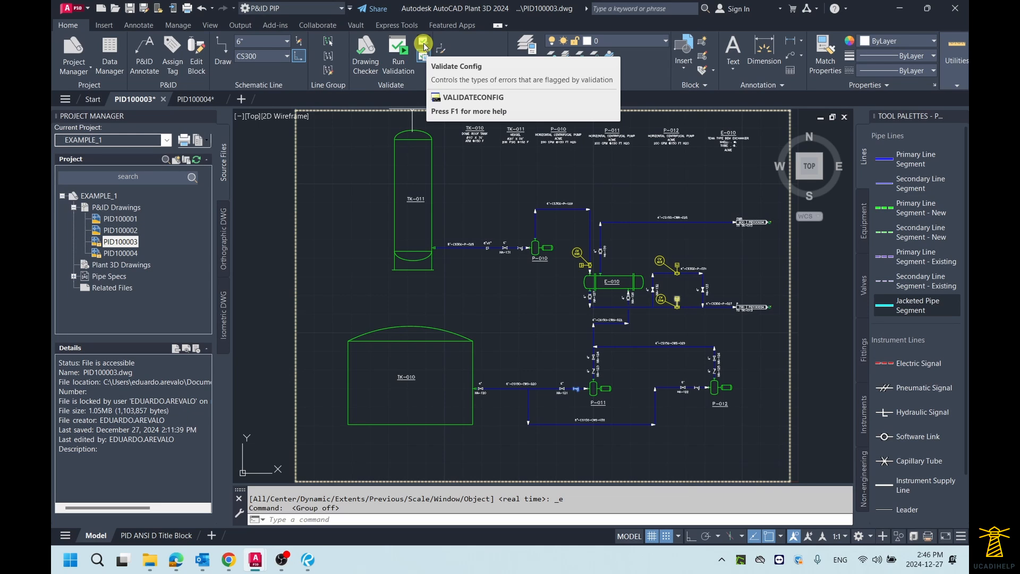
click(424, 46)
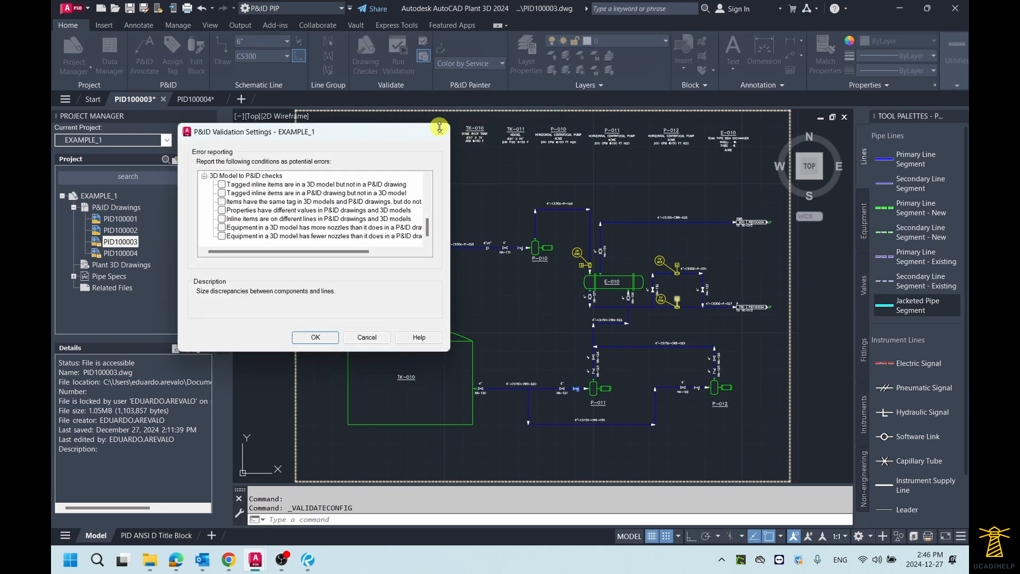
drag(428, 230, 429, 194)
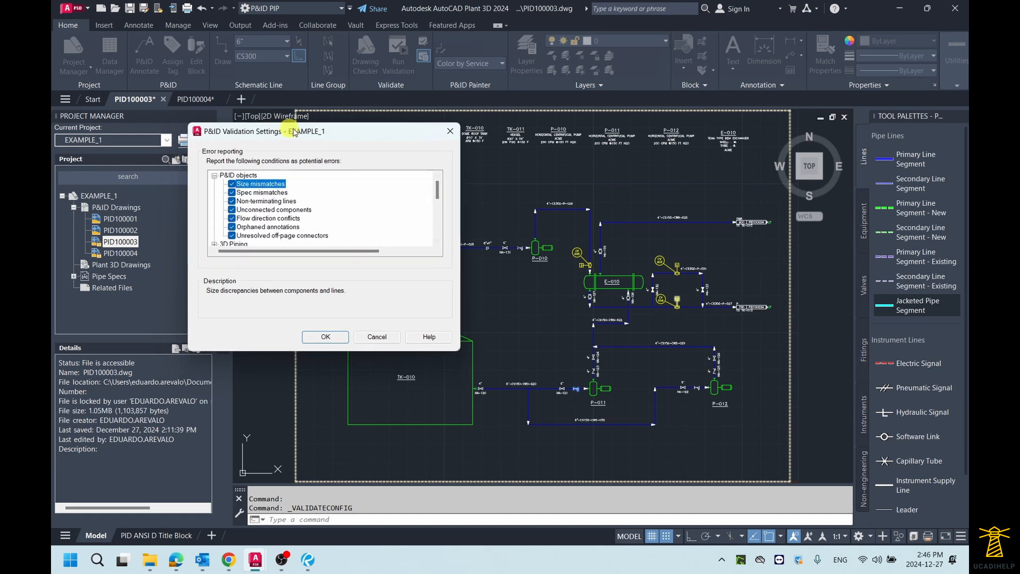
drag(291, 130, 334, 129)
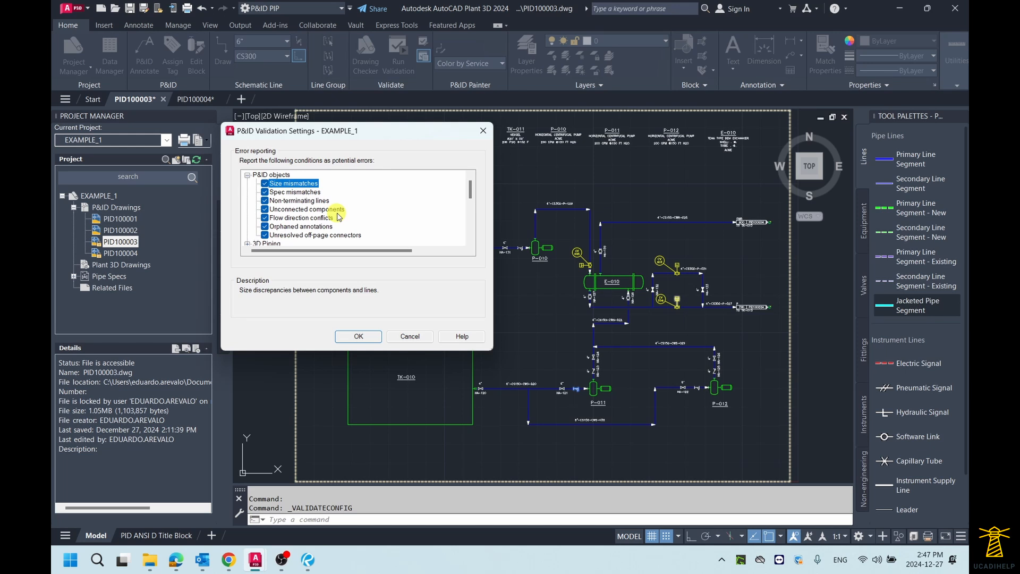
click(288, 219)
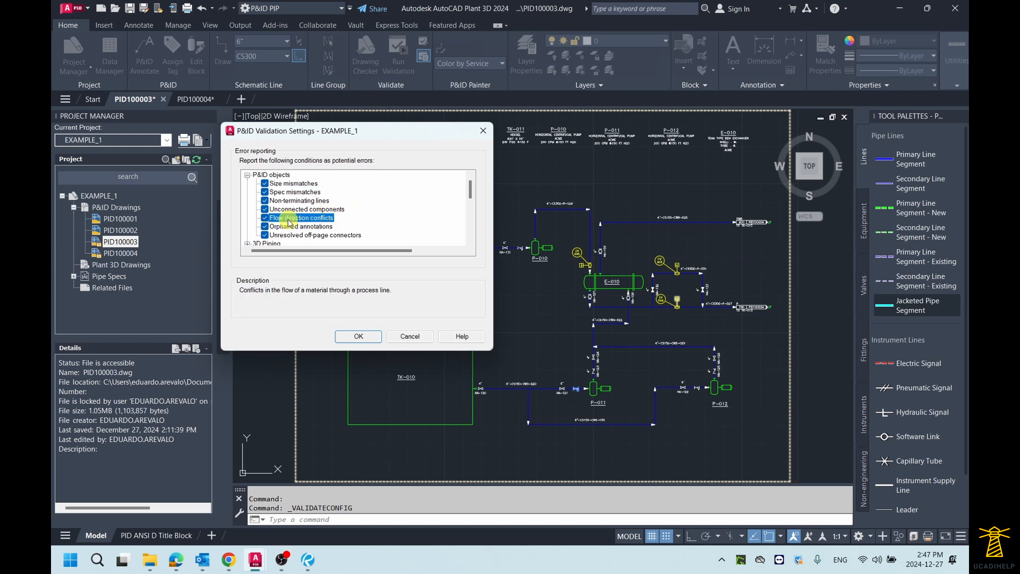
Scroll through the P&ID, Base AutoCAD and 3D Model error categories, then close the validation settings
scroll(367, 212, down, 1)
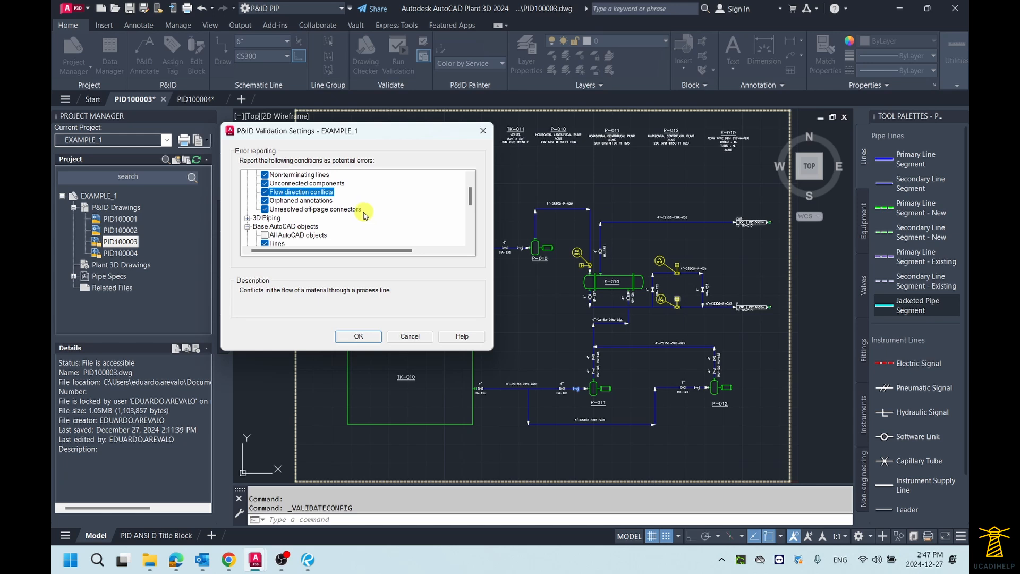
scroll(364, 213, down, 1)
scroll(361, 212, up, 1)
scroll(354, 210, down, 2)
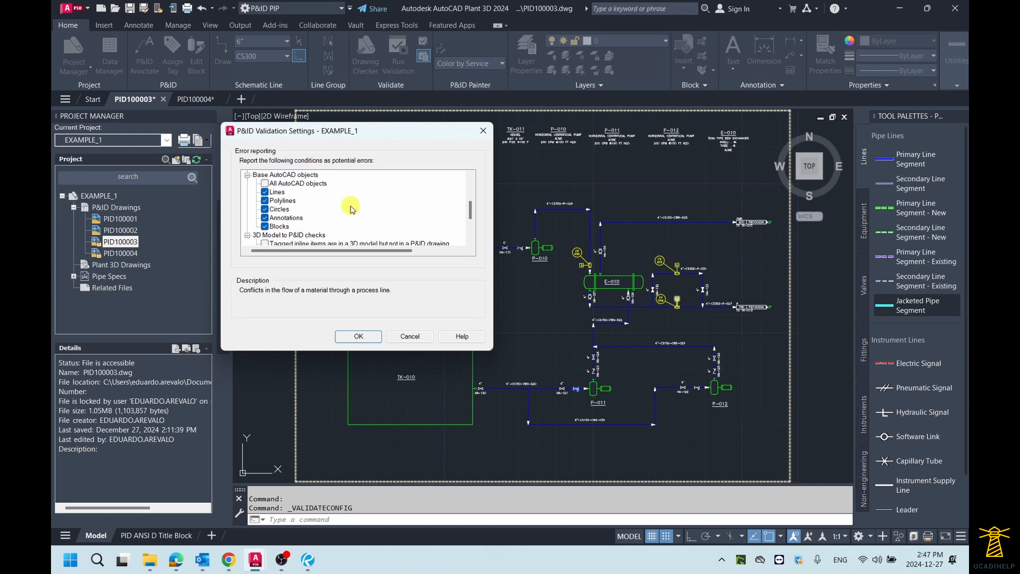
scroll(348, 207, down, 2)
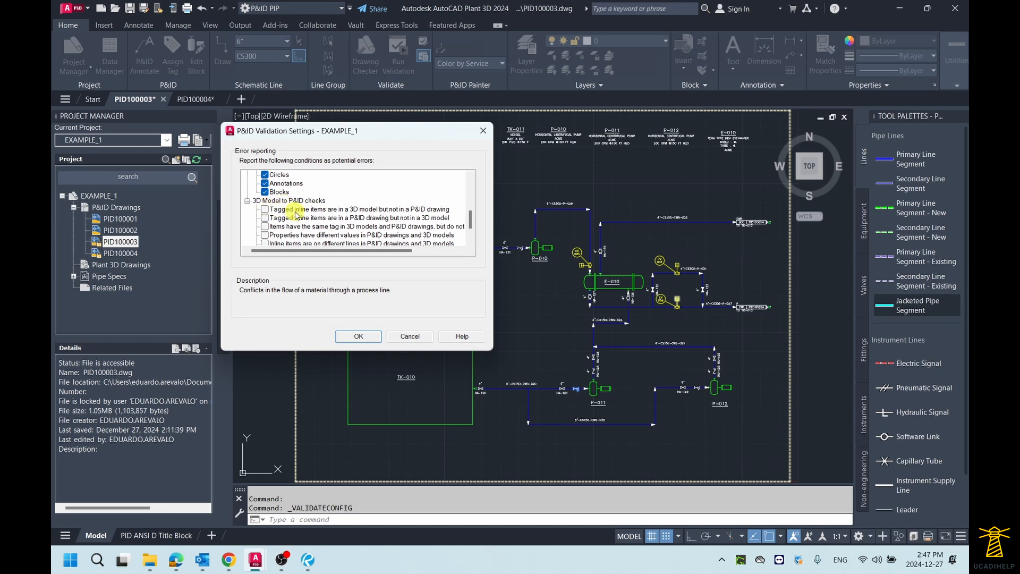
scroll(313, 215, down, 1)
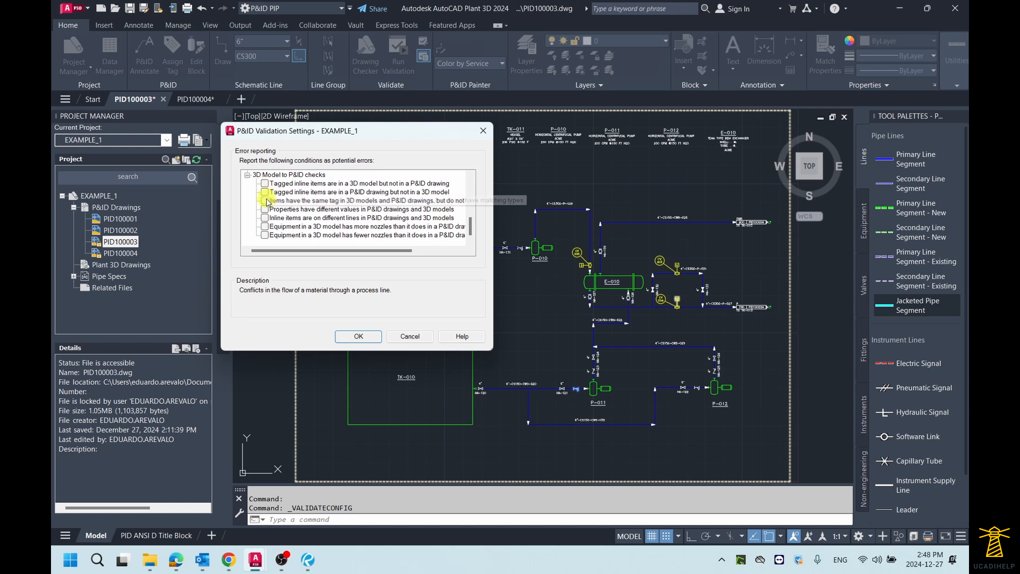
scroll(291, 194, up, 5)
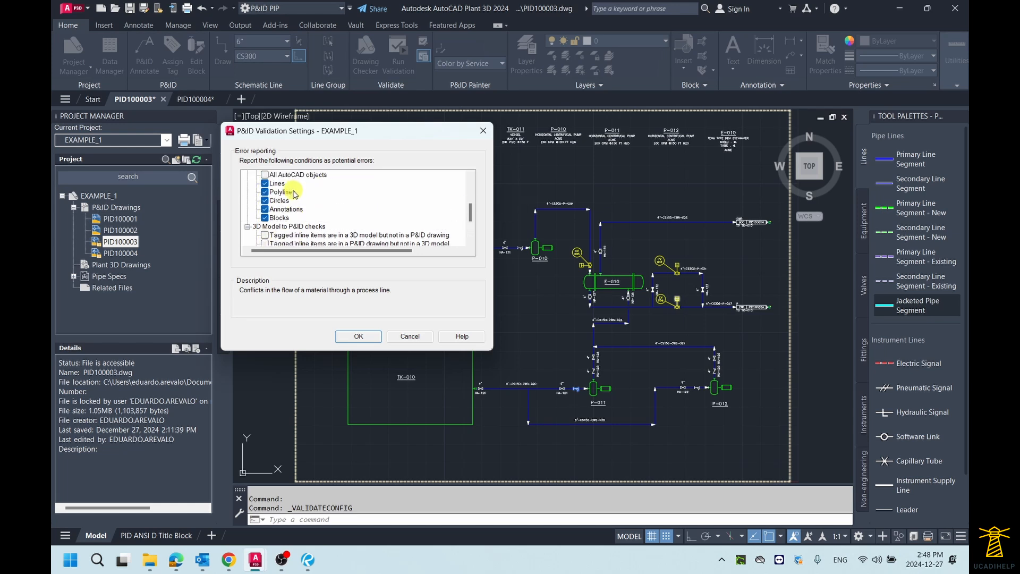
scroll(294, 197, down, 4)
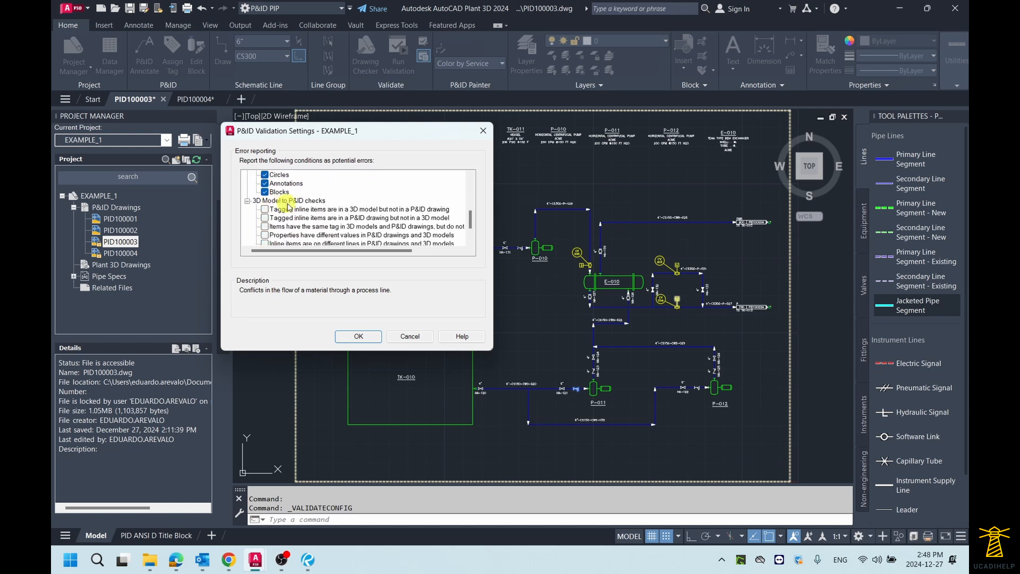
scroll(340, 227, up, 6)
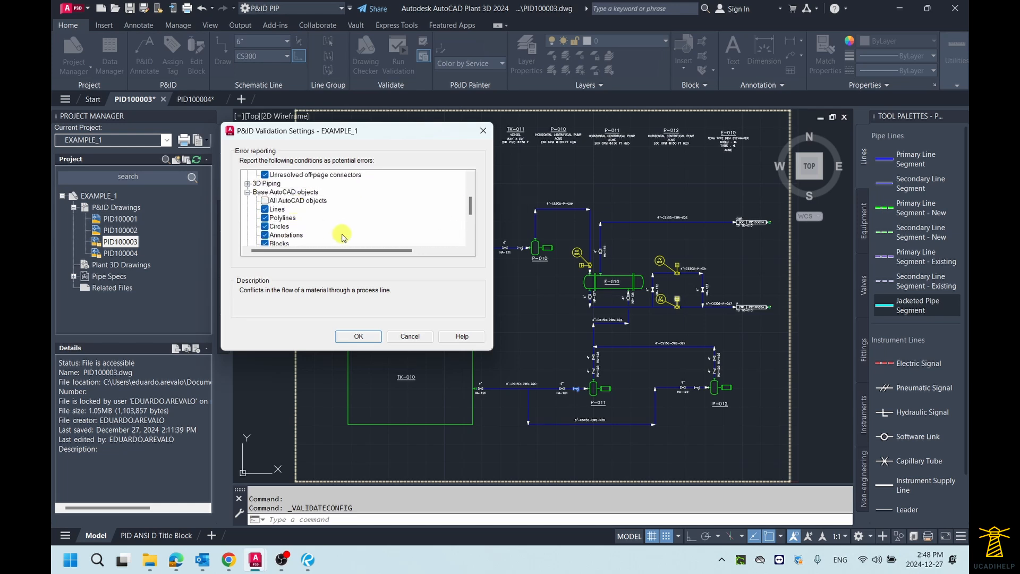
click(357, 339)
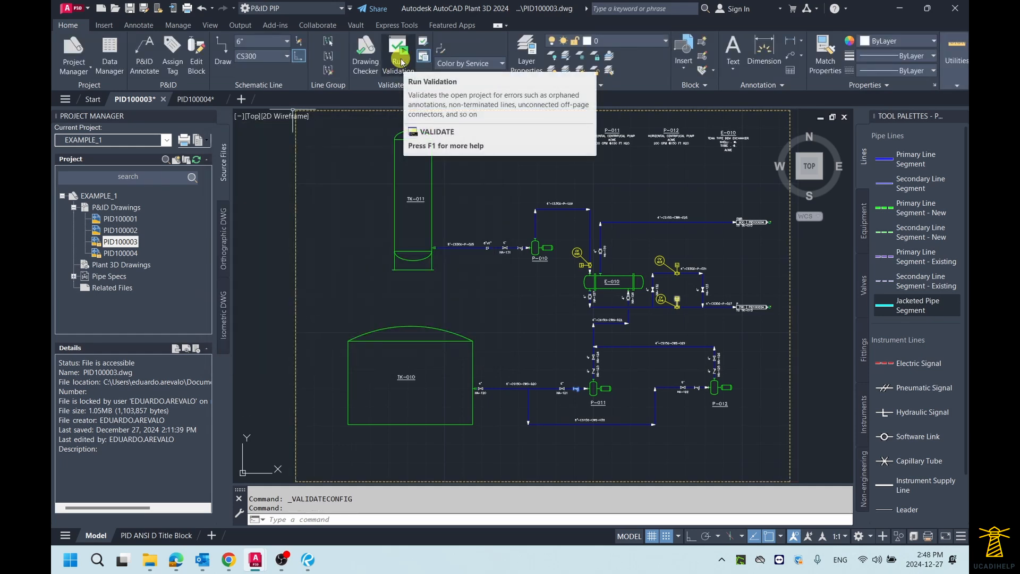
Run validation on the project and dismiss the resulting message
click(399, 60)
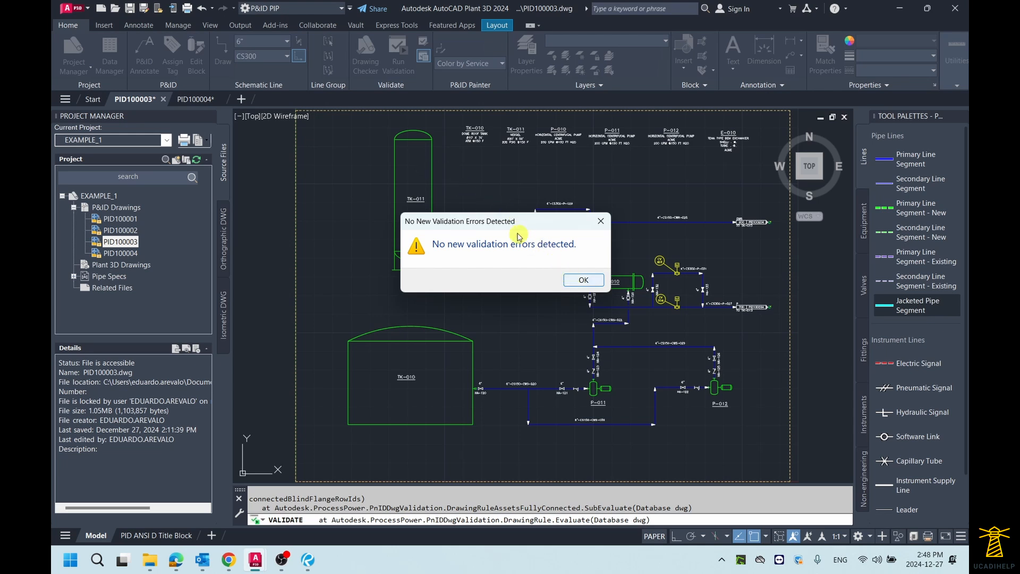
drag(515, 222, 494, 221)
click(565, 277)
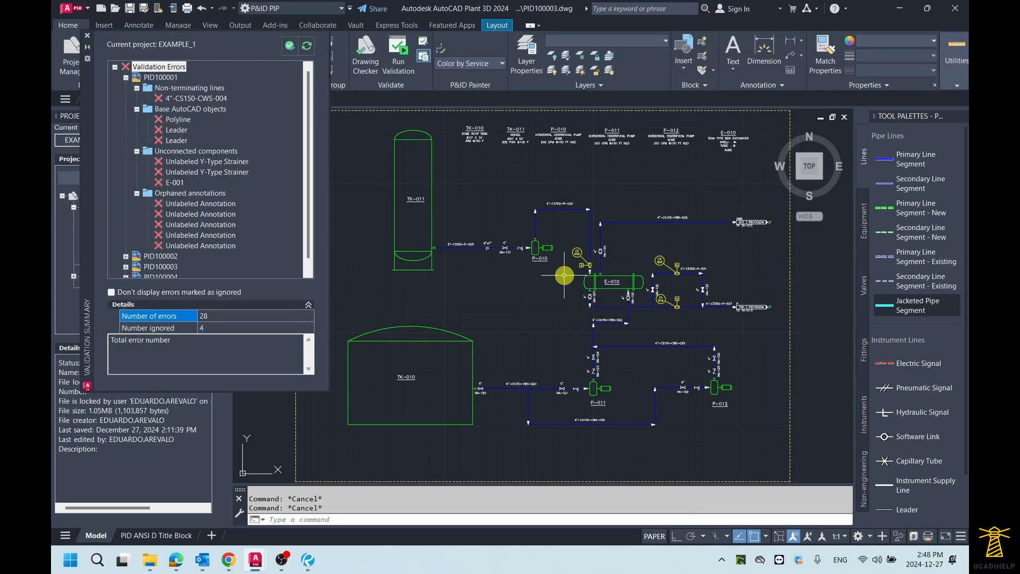
Browse the validation summary and expand the errors listed for drawing PID100003
scroll(267, 202, down, 1)
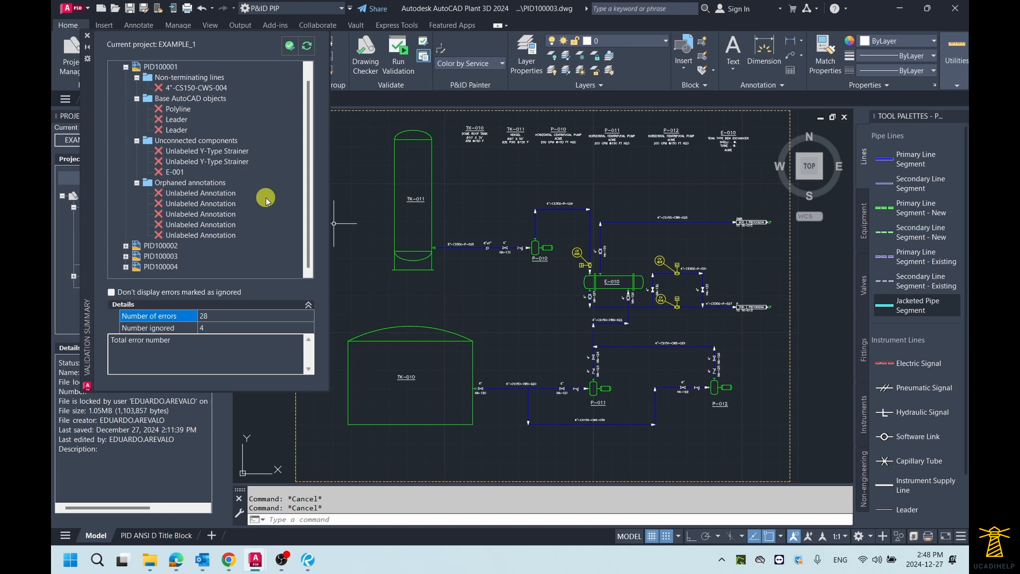
scroll(267, 201, up, 1)
scroll(267, 202, down, 1)
click(126, 256)
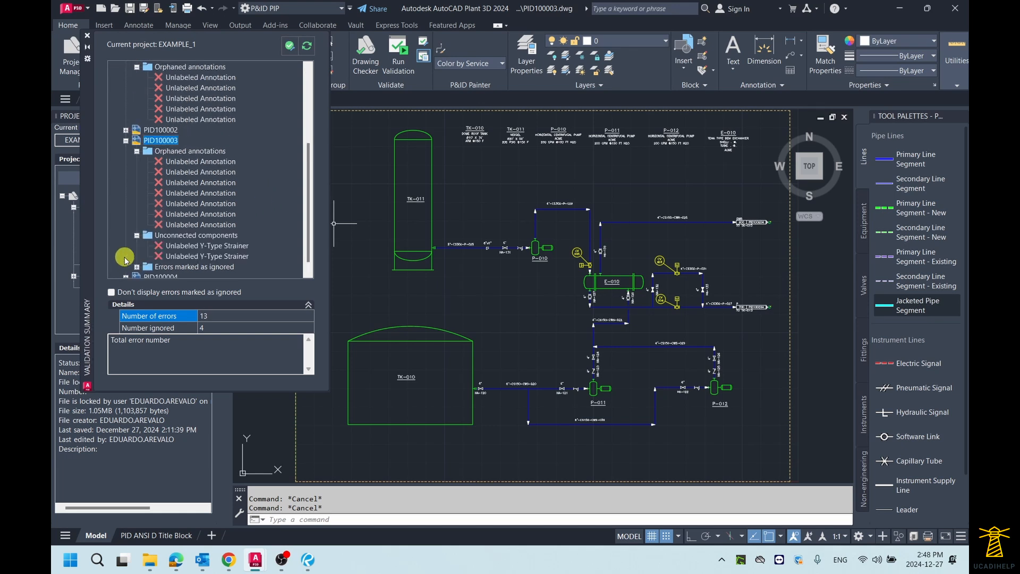
Zoom to each unlabeled orphaned annotation in PID100003 to inspect where it sits in the drawing
click(190, 162)
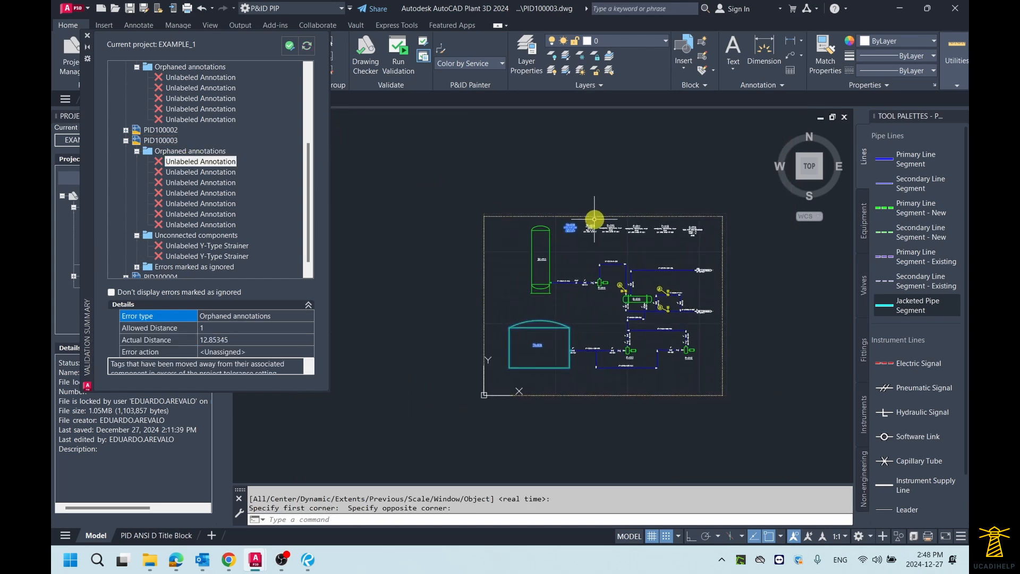
click(223, 171)
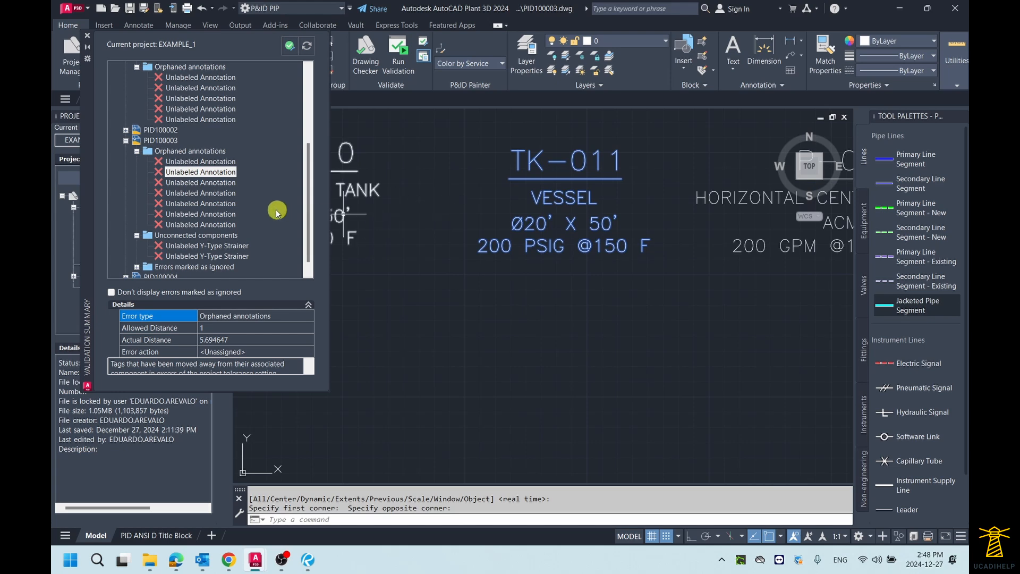
click(226, 184)
click(221, 194)
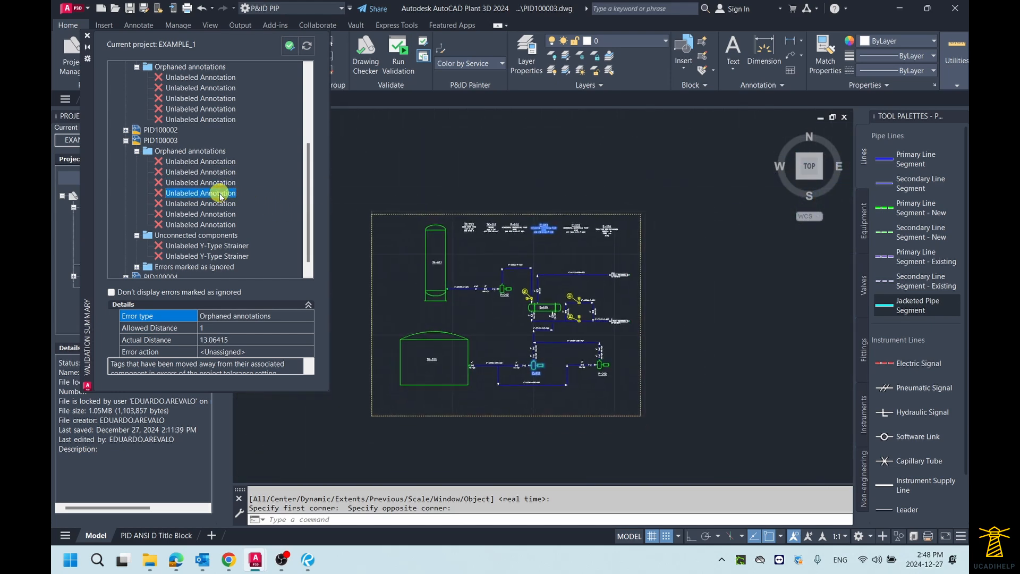
click(213, 204)
click(212, 214)
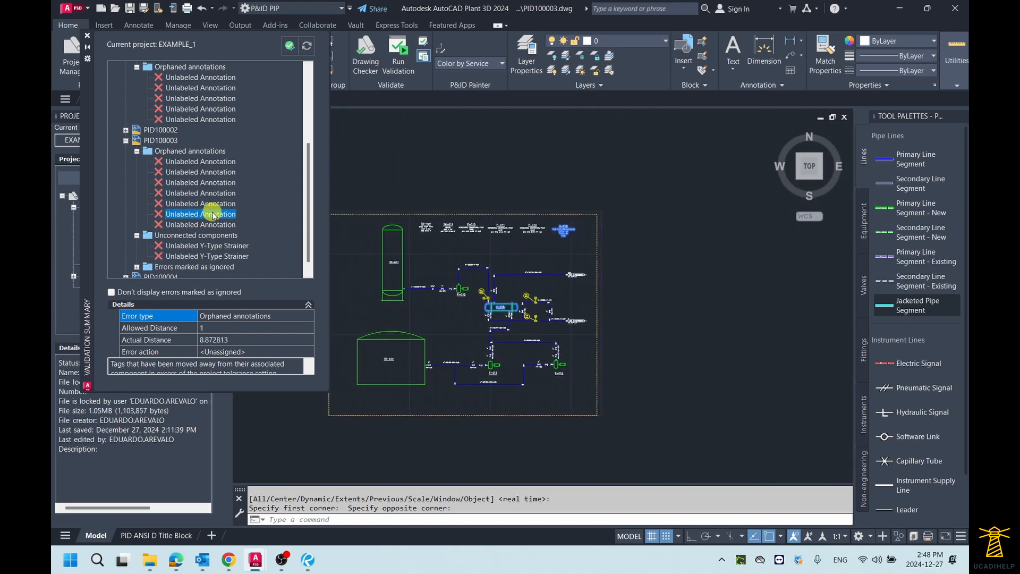
Mark all seven orphaned annotation errors in PID100003 as Ignore
click(212, 162)
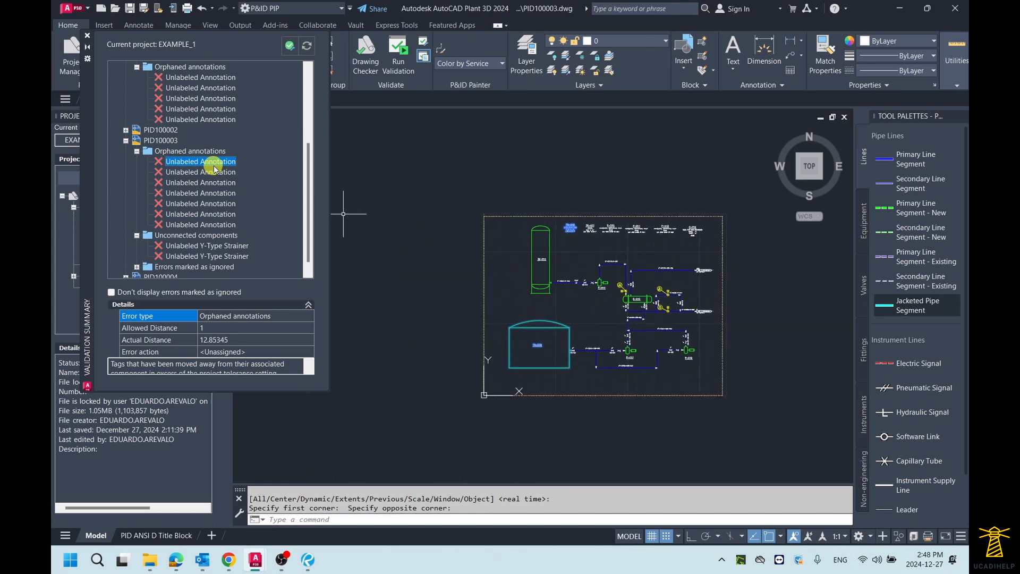
shift+click(216, 225)
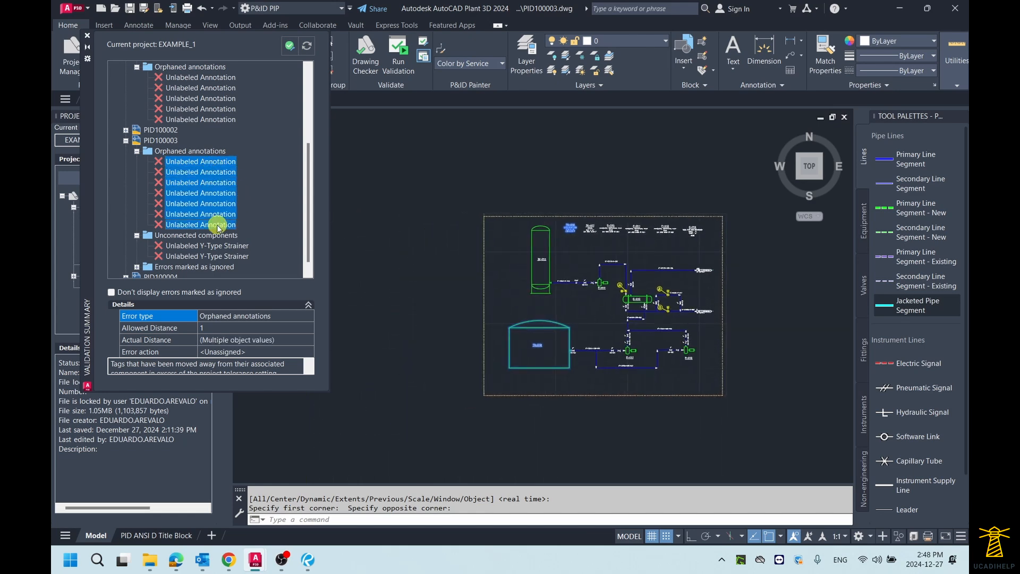
right_click(211, 196)
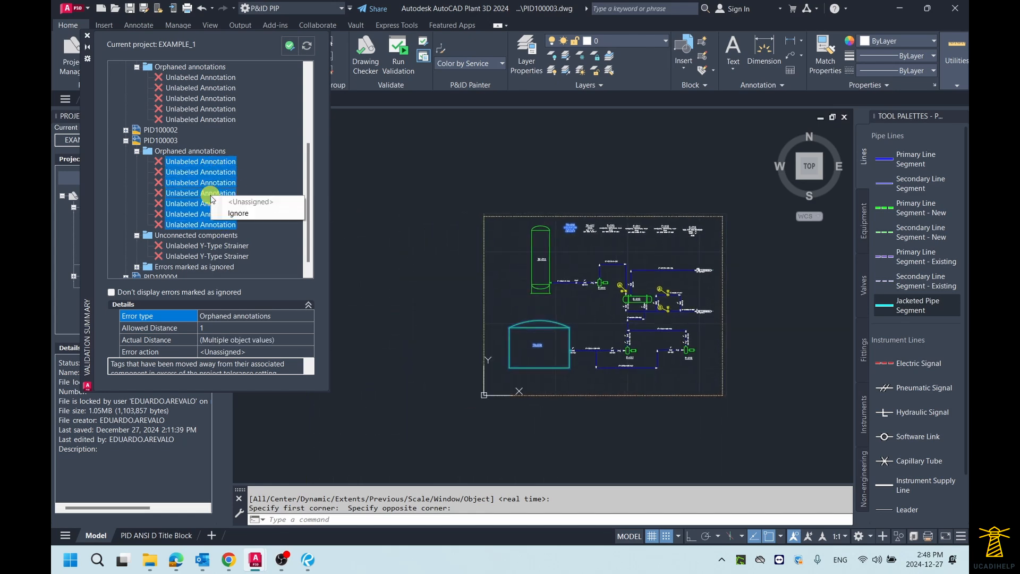
click(234, 214)
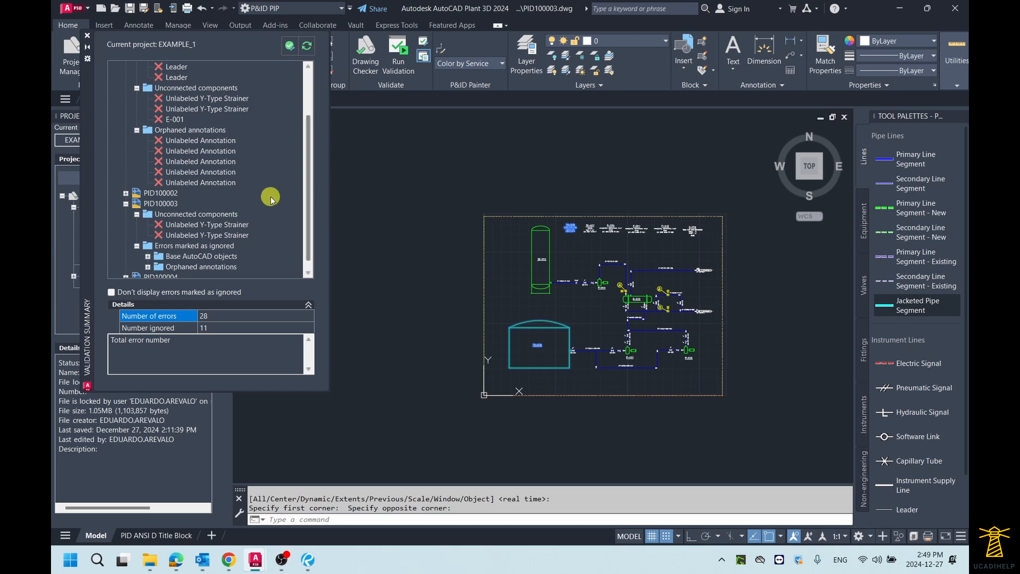
Try to assign a tag to the first unconnected Y-type strainer in the drawing
click(244, 214)
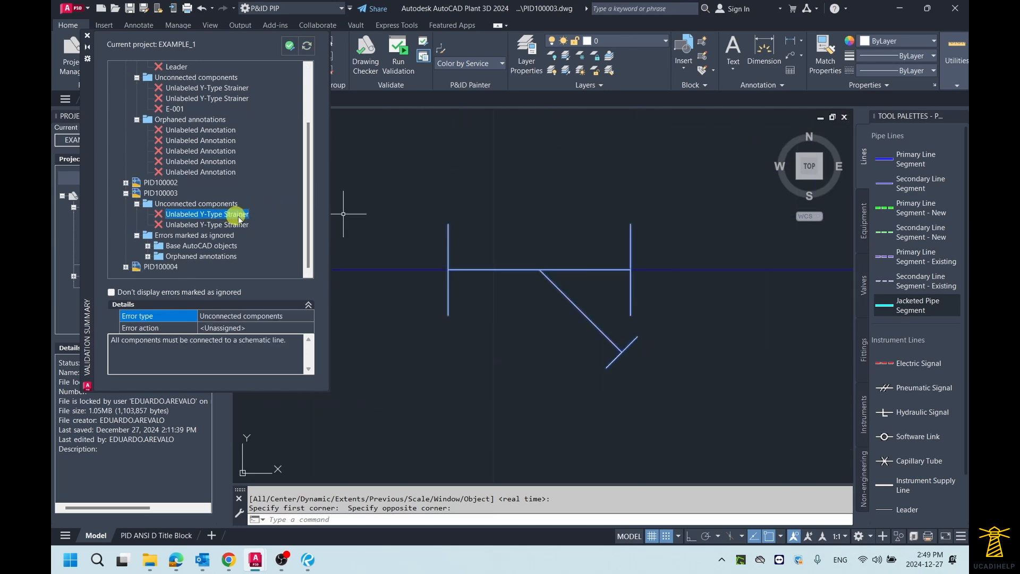
scroll(511, 237, down, 2)
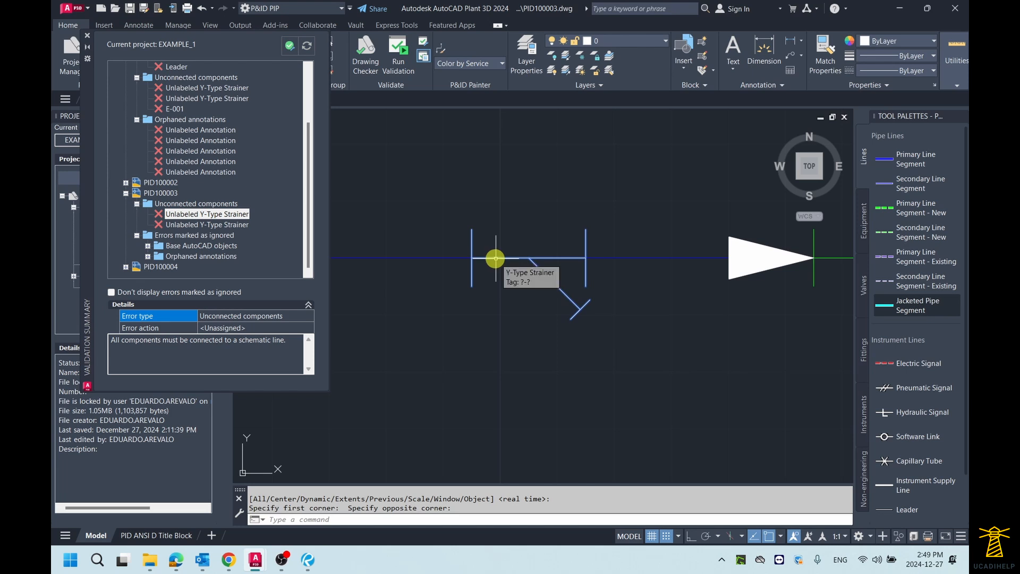
click(495, 258)
right_click(495, 258)
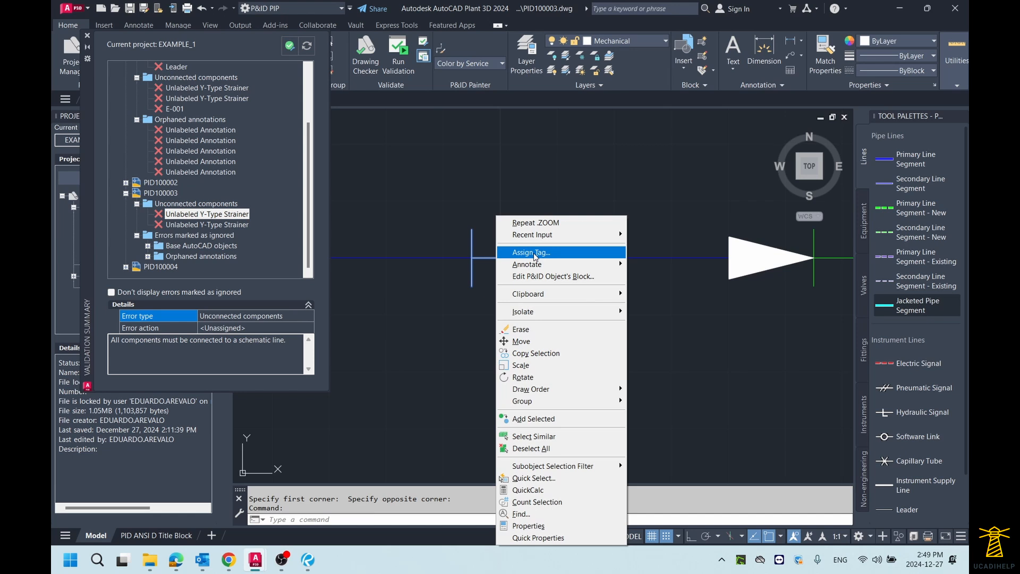
click(534, 253)
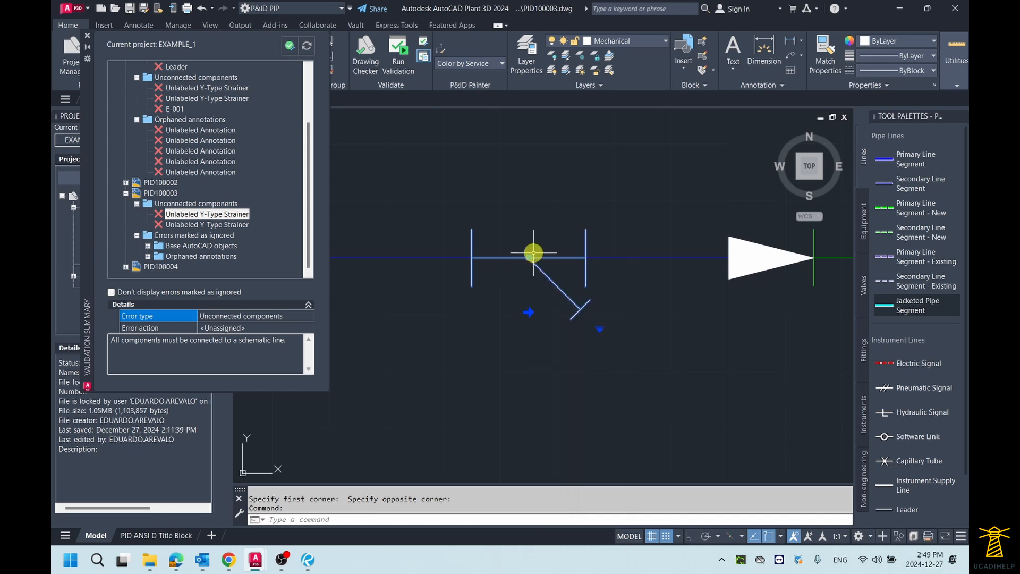
Mark both unconnected Y-type strainer errors in PID100003 as Ignore
click(203, 225)
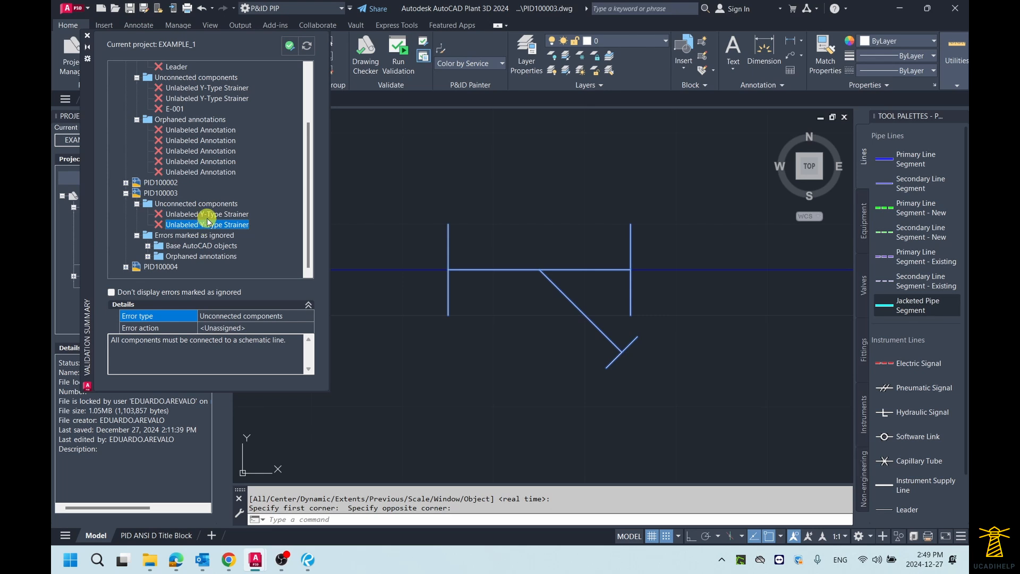
ctrl+click(208, 215)
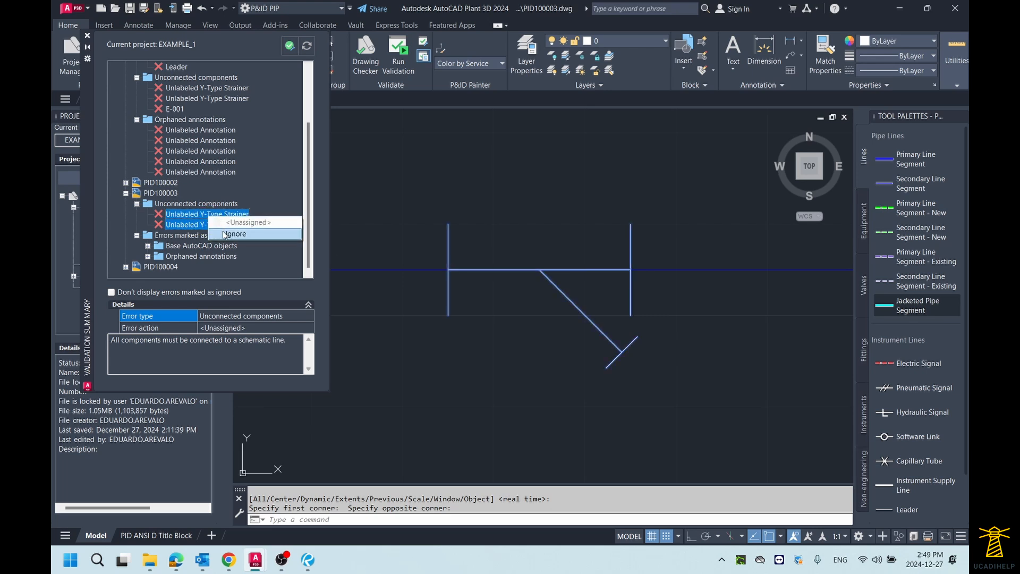
click(229, 234)
Expand the ignored errors of PID100003 and inspect the ignored polyline under Base AutoCAD objects
scroll(251, 227, down, 2)
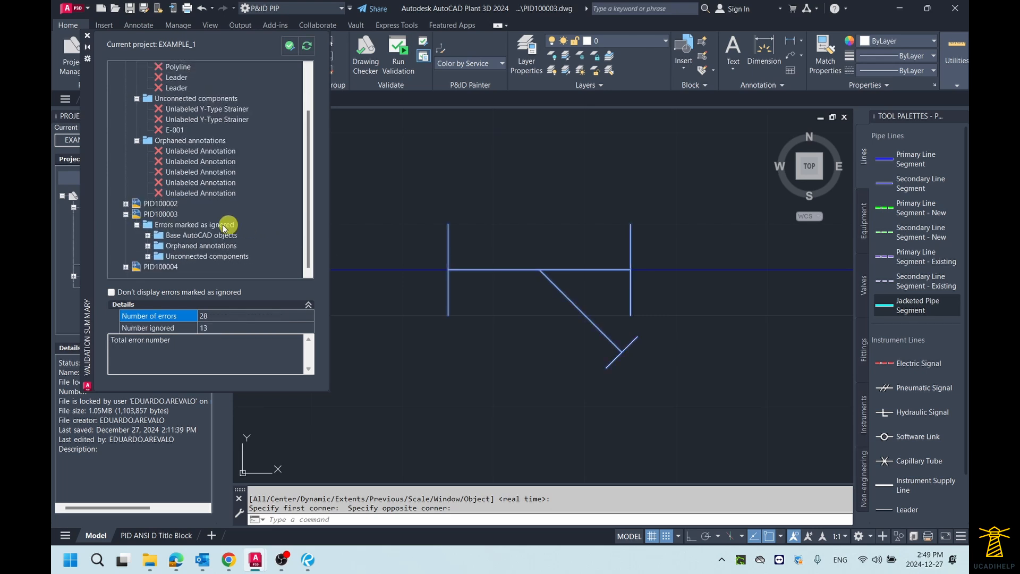
click(164, 225)
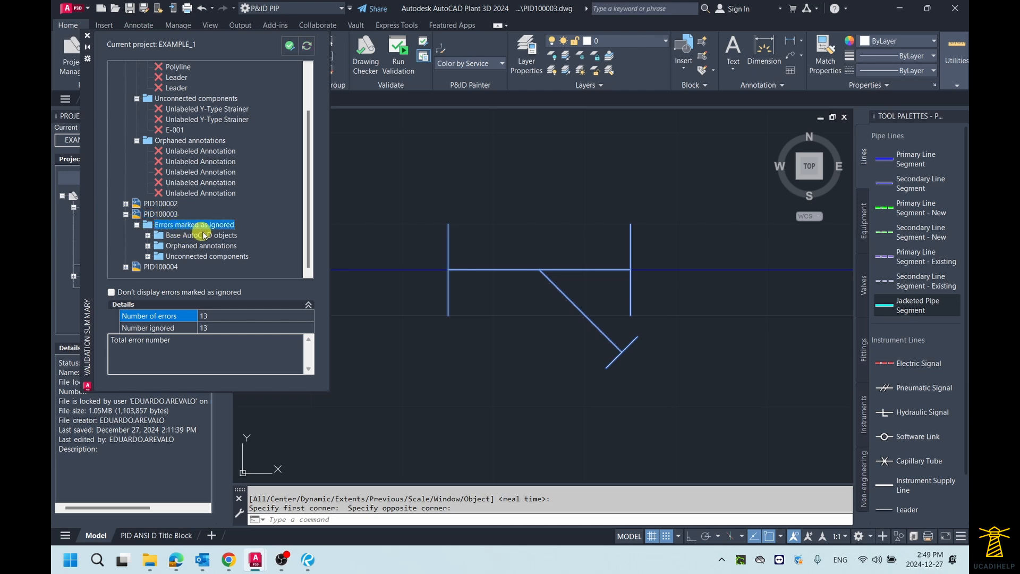
double_click(148, 237)
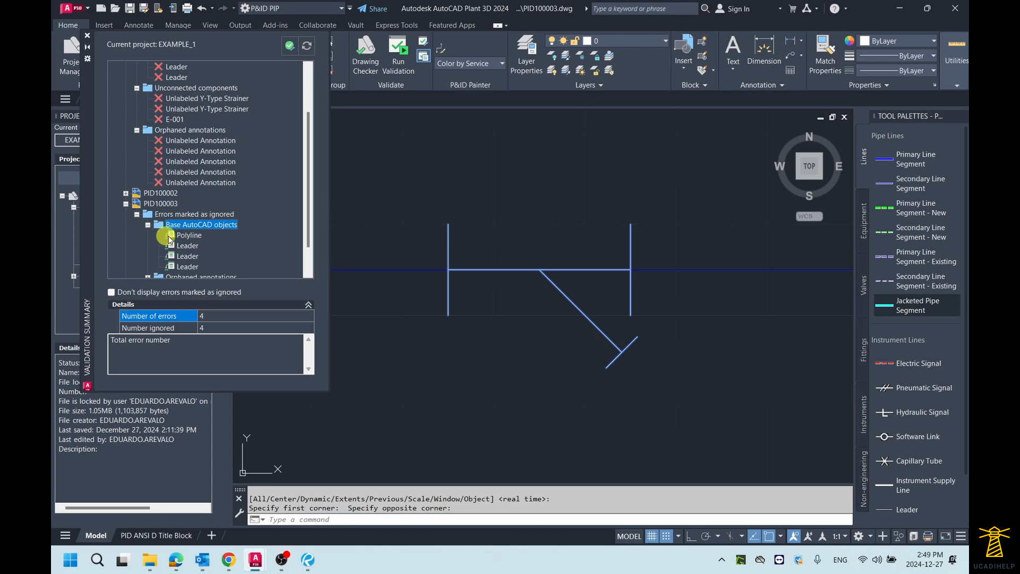
click(190, 237)
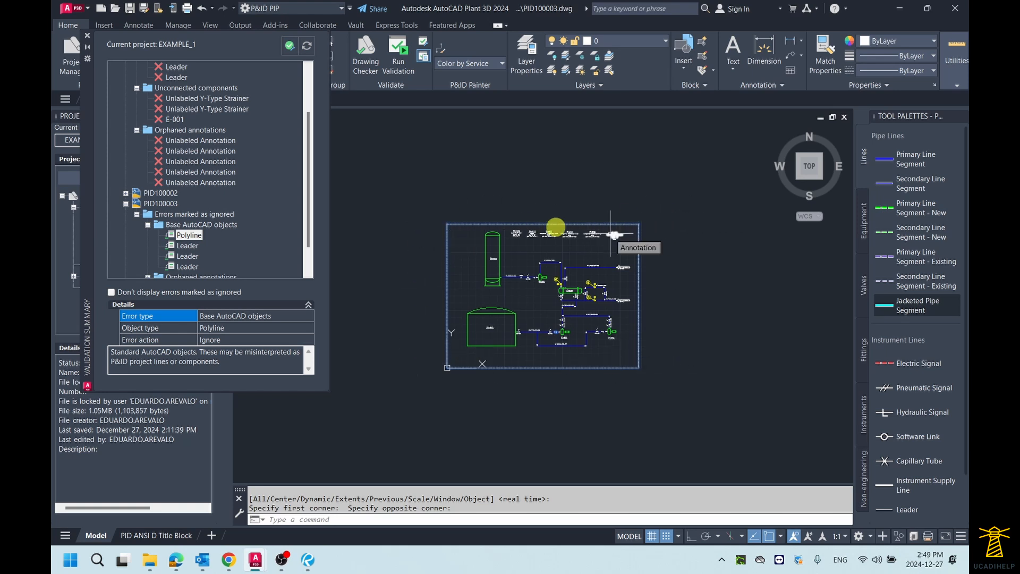
Inspect the ignored leaders and orphaned annotations of PID100003 one by one in the validation list
click(186, 246)
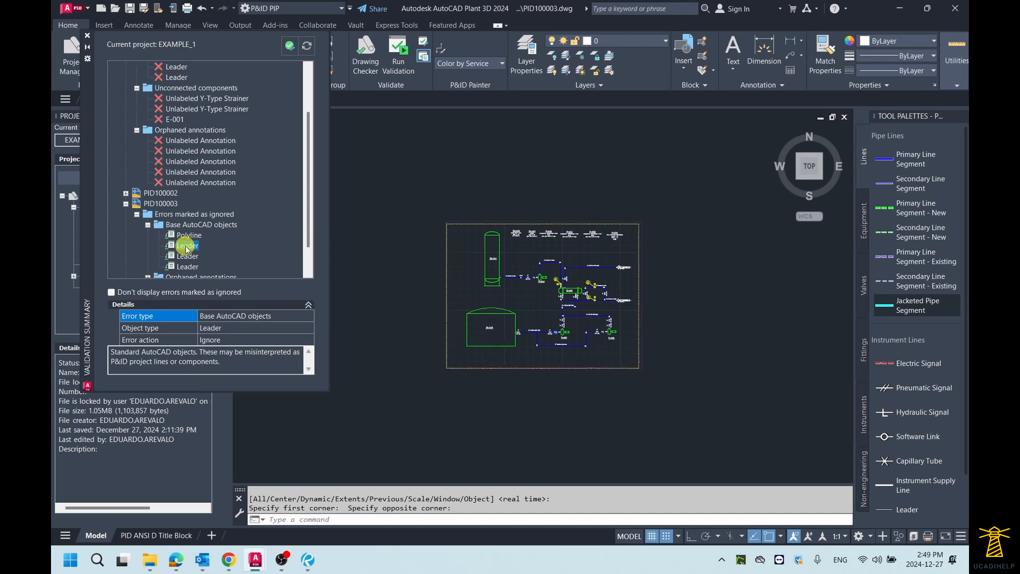
click(187, 256)
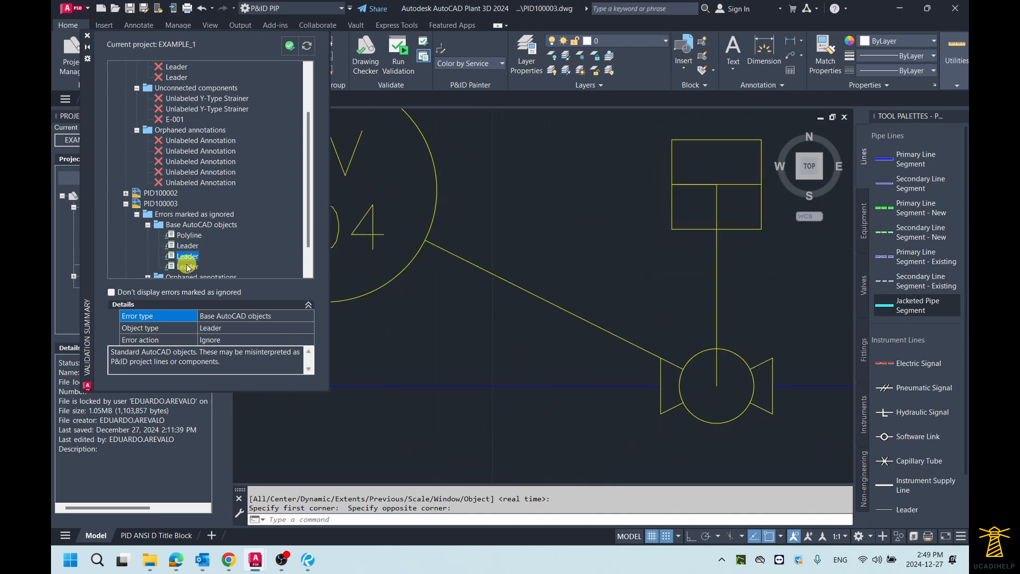
click(187, 266)
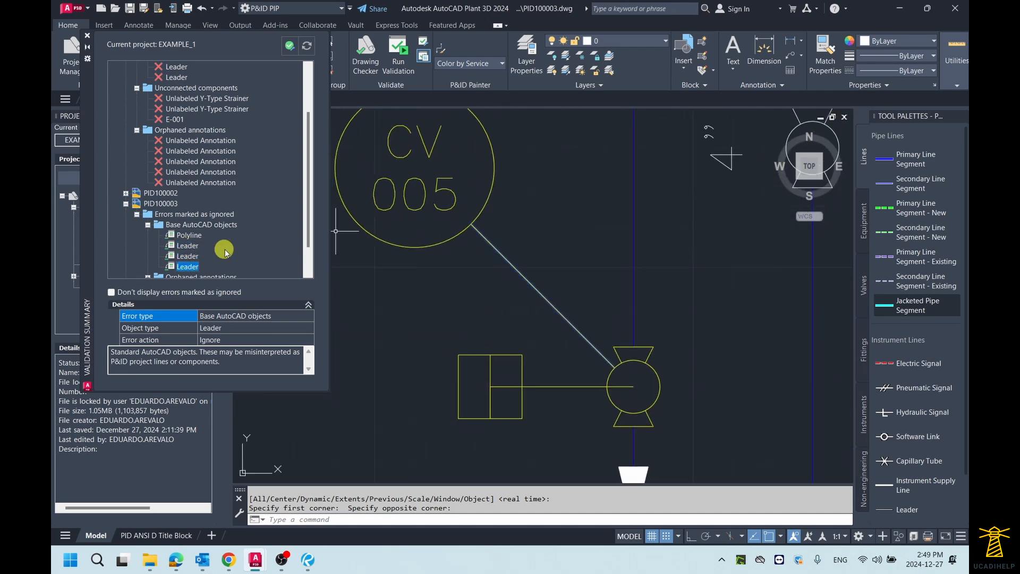
scroll(223, 249, down, 1)
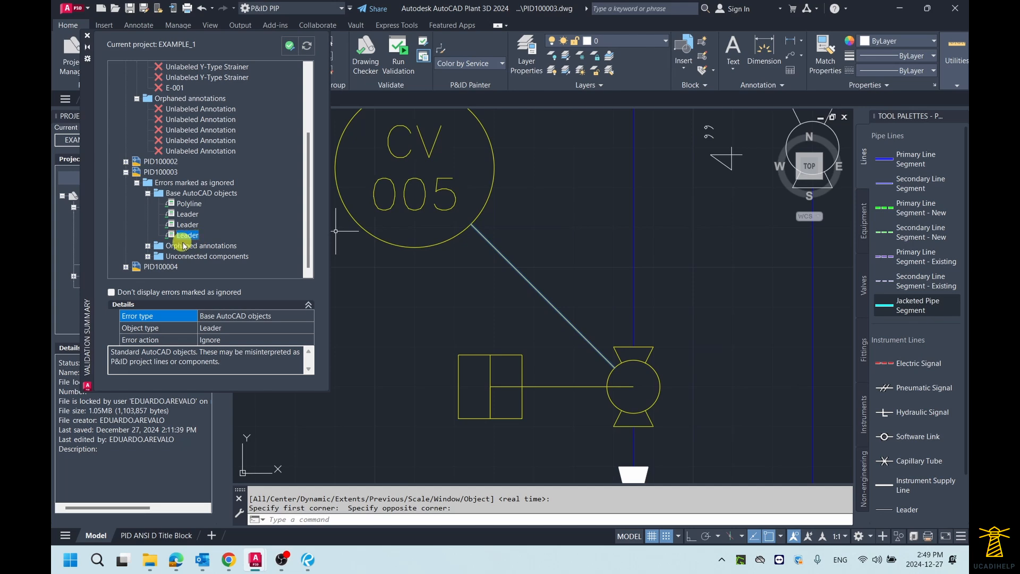
click(149, 246)
click(202, 204)
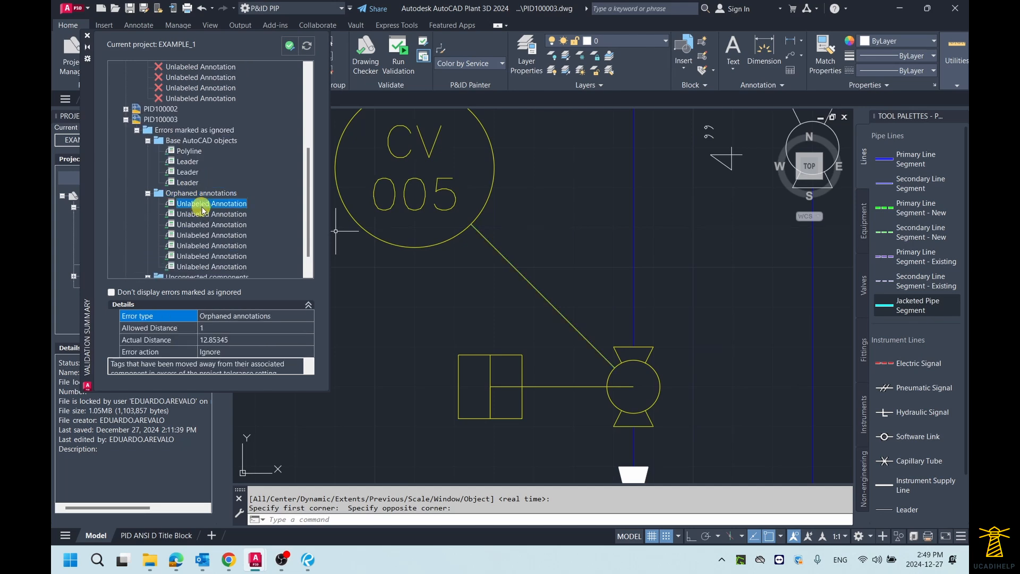
click(205, 213)
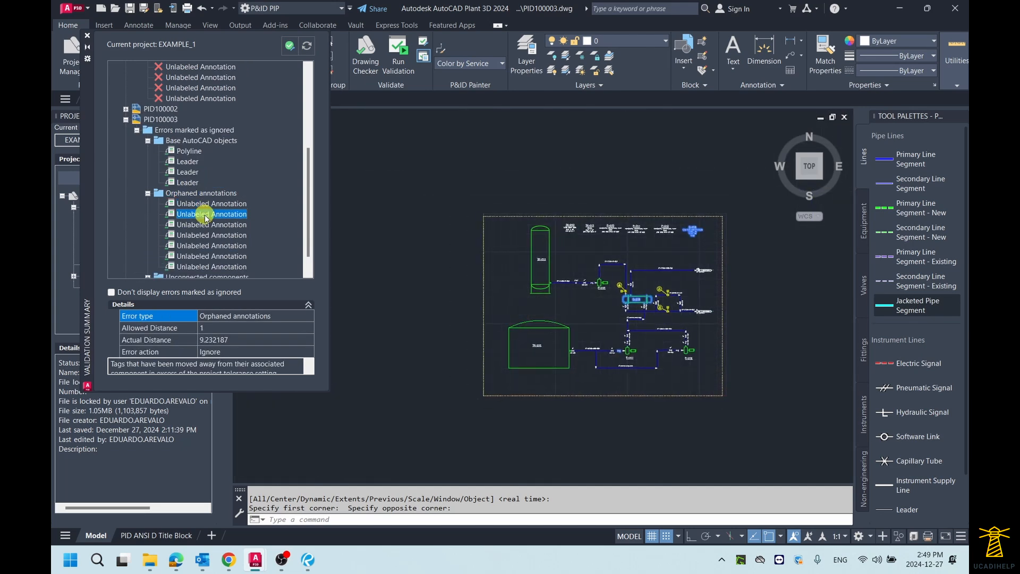
click(147, 193)
click(136, 223)
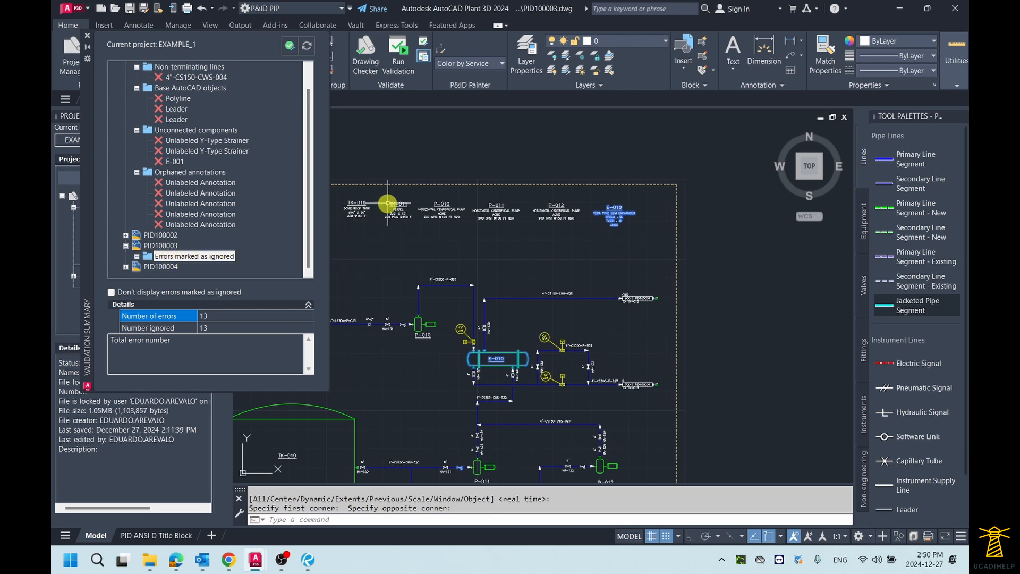
Stretch valve HA-121 upward off its pipe line by its insertion grip
middle_drag(455, 261, 554, 194)
middle_drag(494, 275, 573, 227)
scroll(530, 289, up, 5)
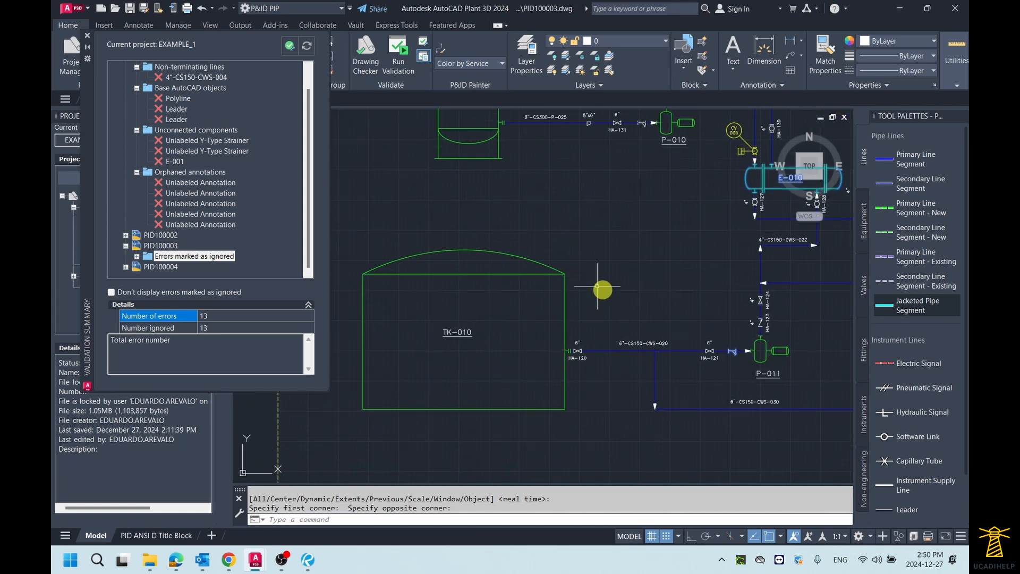
scroll(623, 290, down, 2)
middle_drag(685, 290, 631, 291)
middle_drag(679, 336, 584, 290)
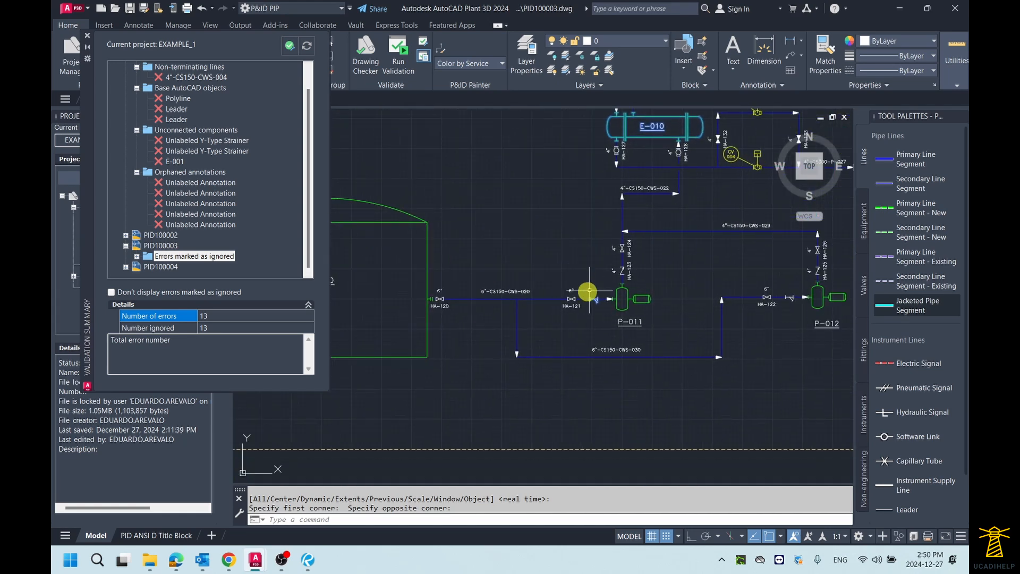
scroll(583, 289, up, 2)
scroll(567, 300, up, 5)
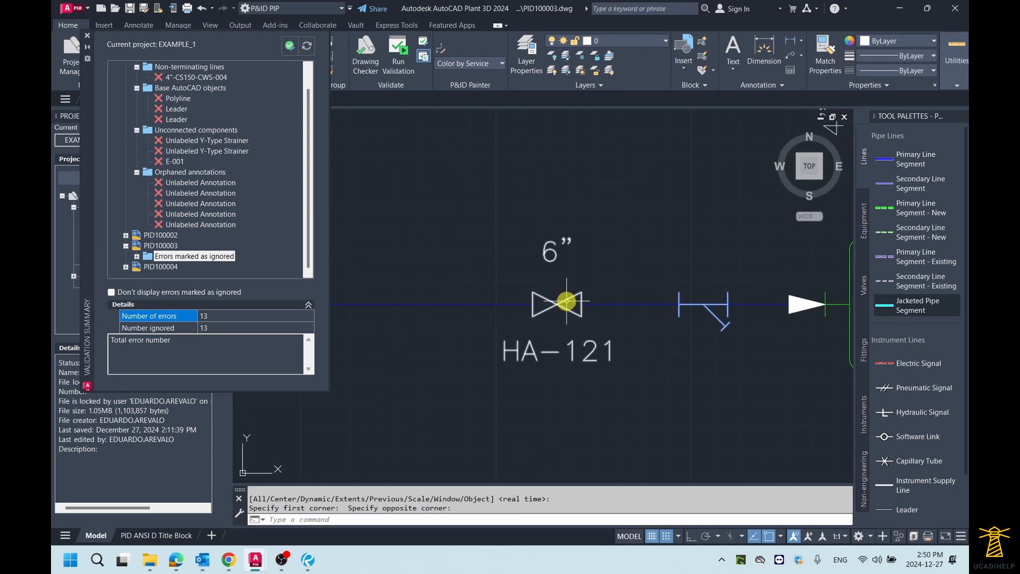
key(Escape)
scroll(568, 300, up, 2)
click(561, 307)
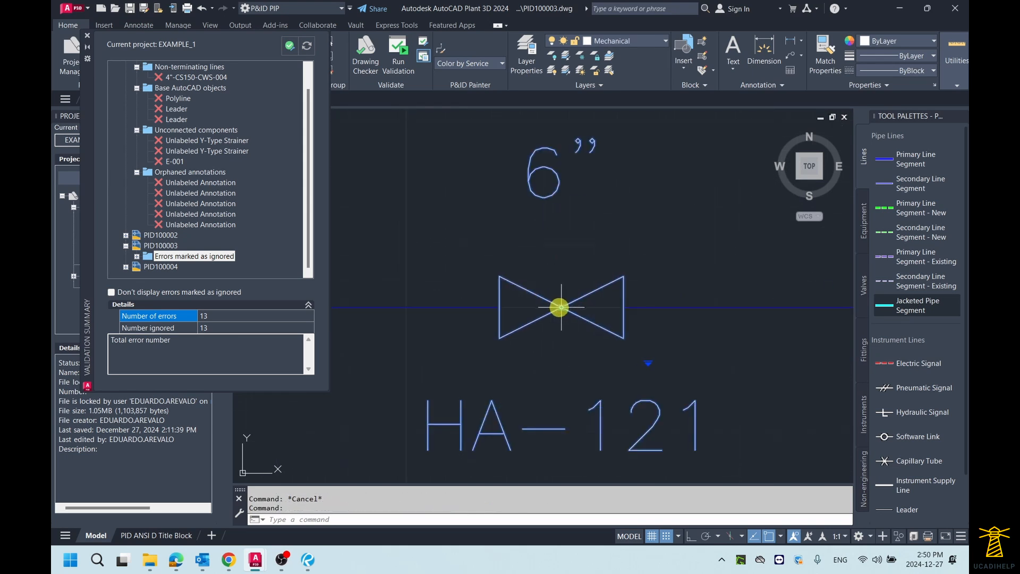
click(561, 307)
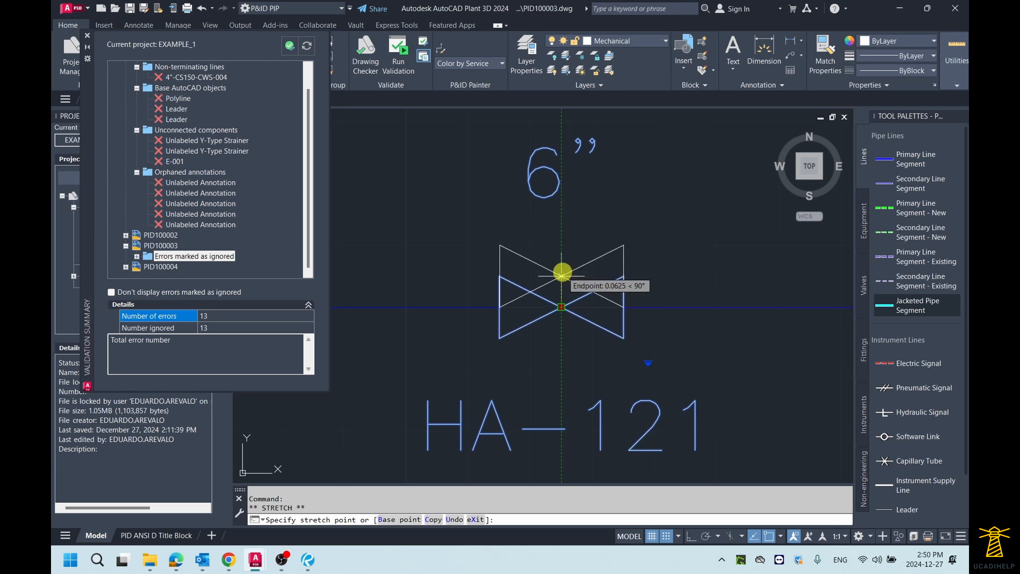
click(564, 274)
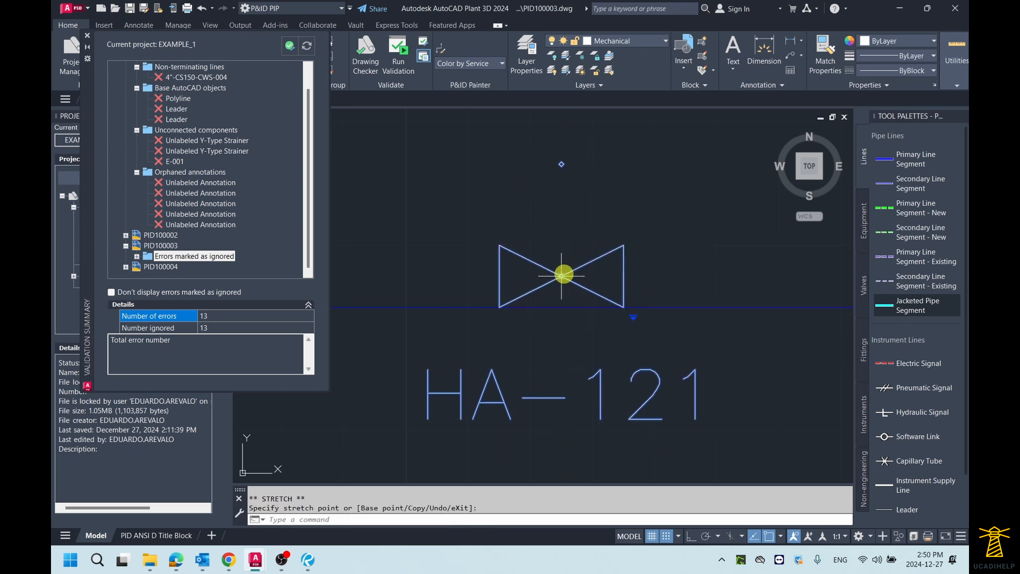
scroll(541, 249, down, 8)
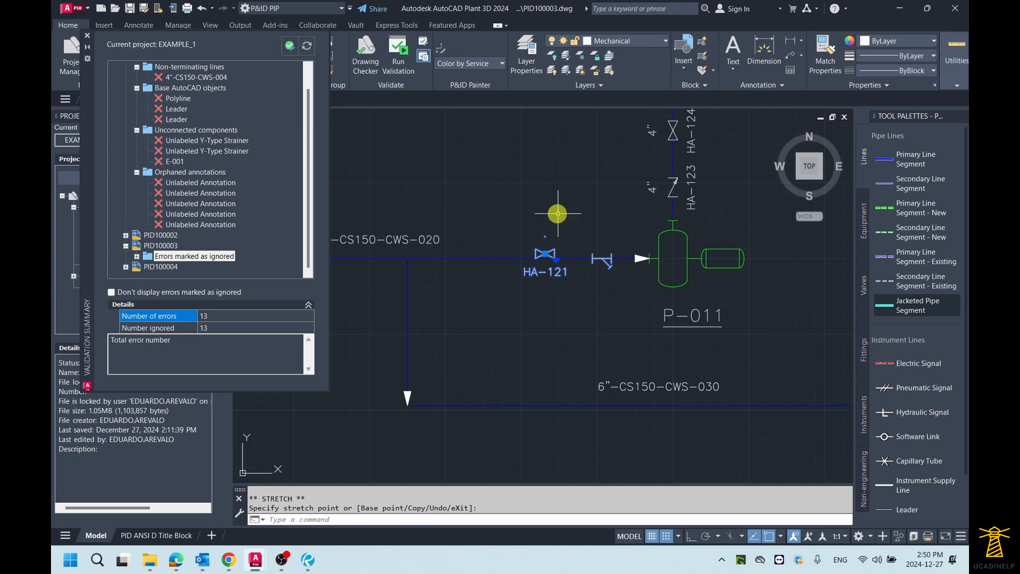
middle_click(558, 214)
middle_click(558, 214)
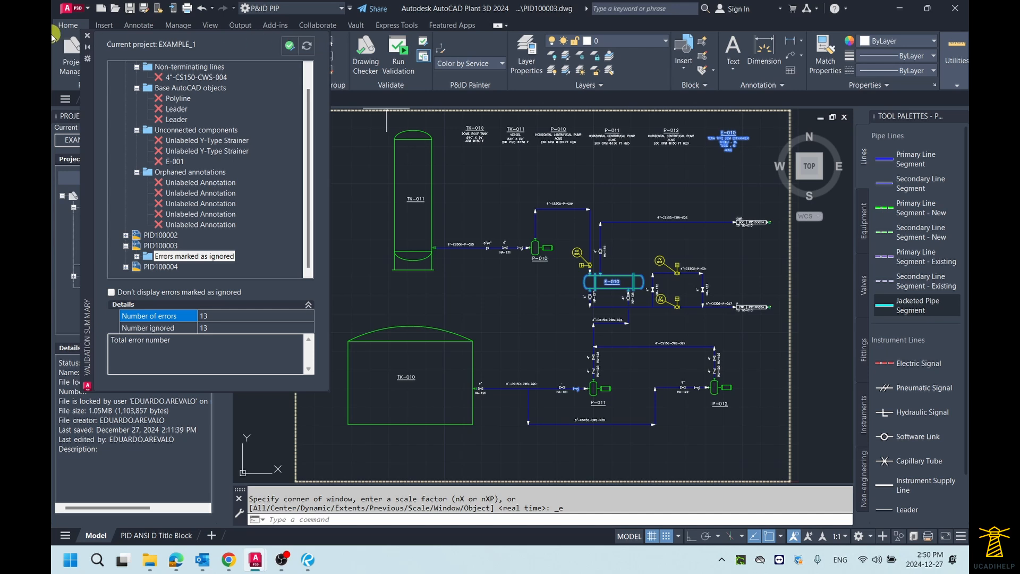
Run validation on the project again and open the new HA-121 unconnected component error under PID100003
click(87, 36)
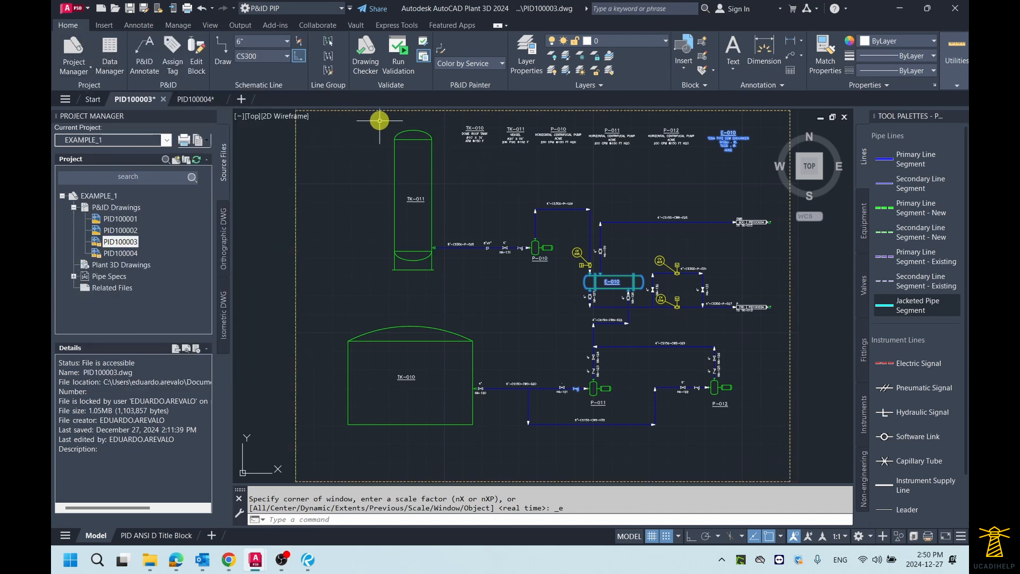
click(405, 56)
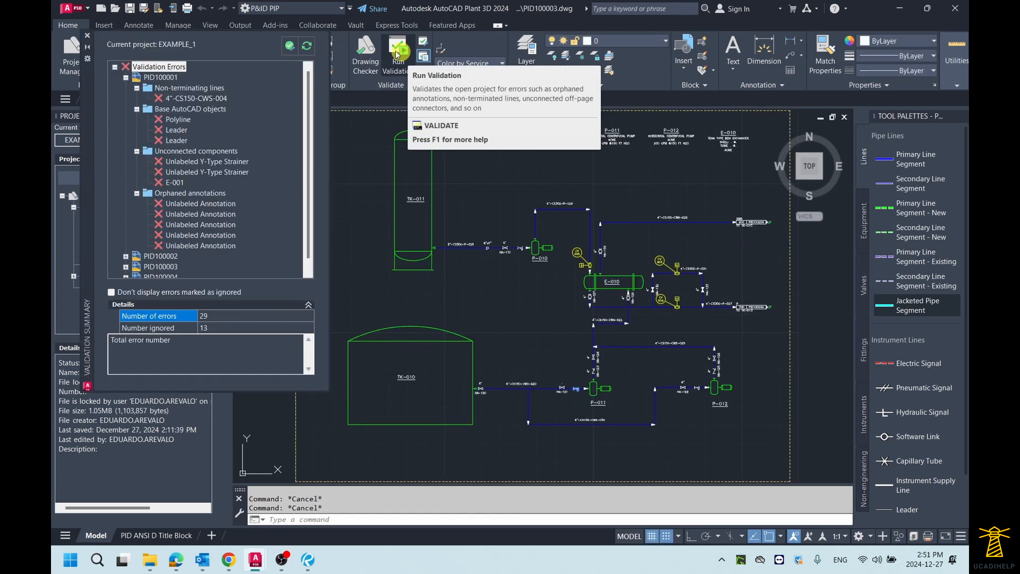
click(126, 78)
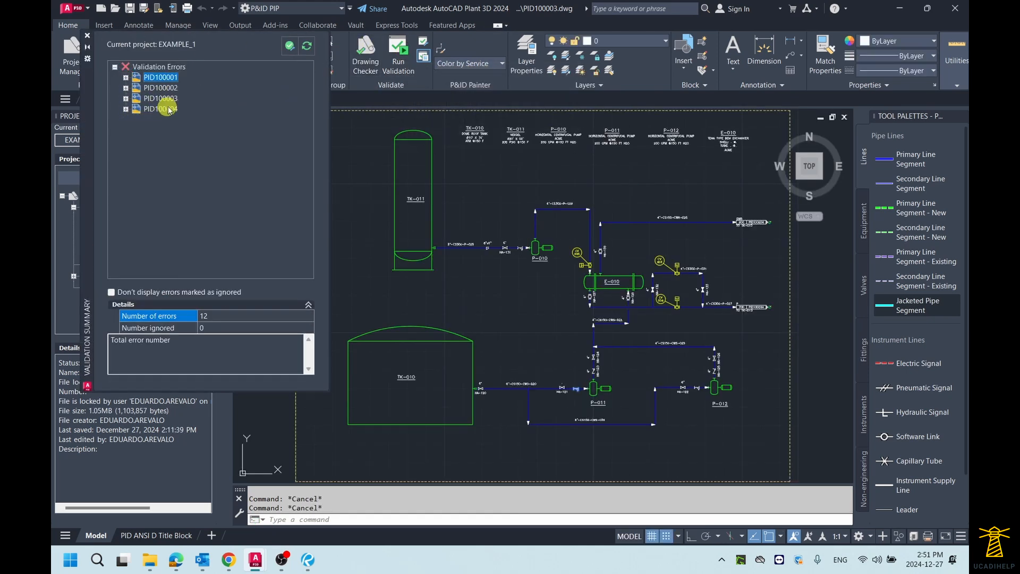
click(130, 99)
click(126, 98)
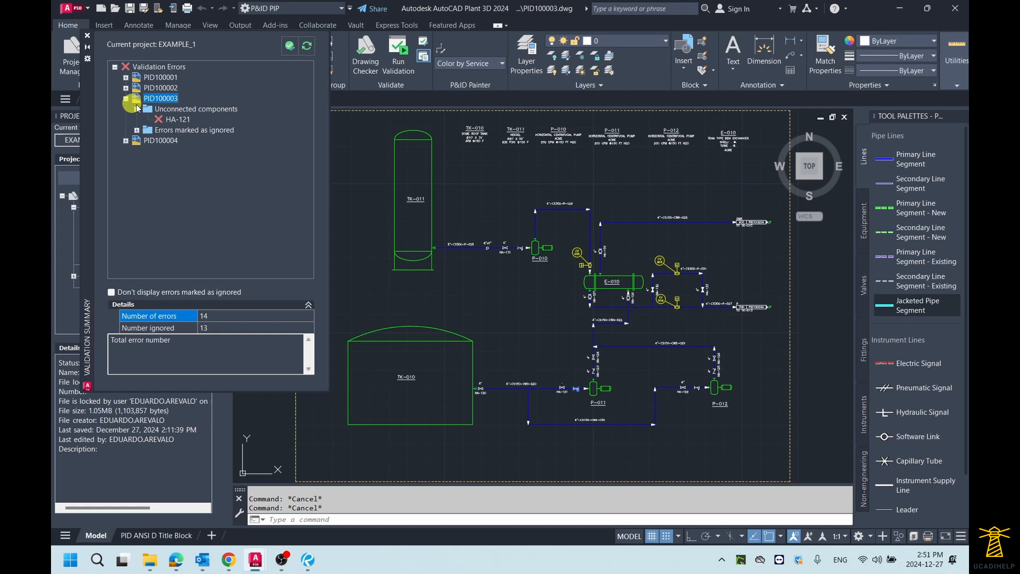
click(177, 120)
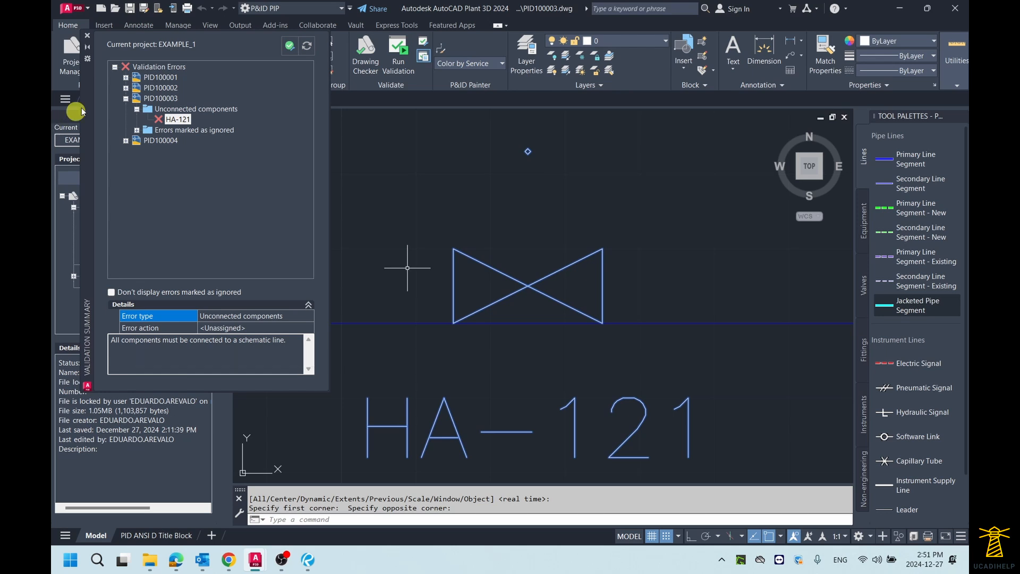
Close the validation summary and undo the move of valve HA-121
click(88, 36)
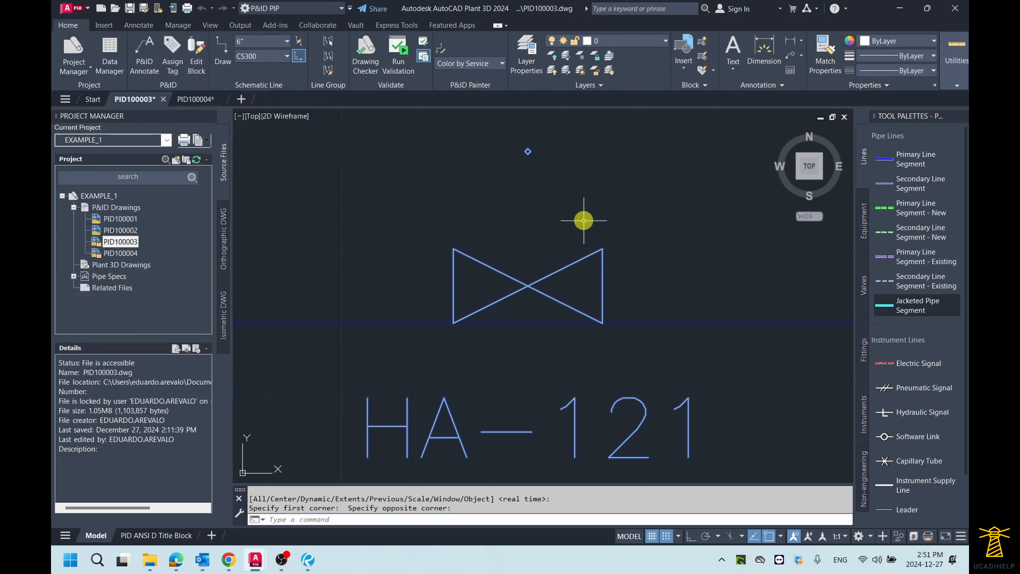
key(ctrl+z)
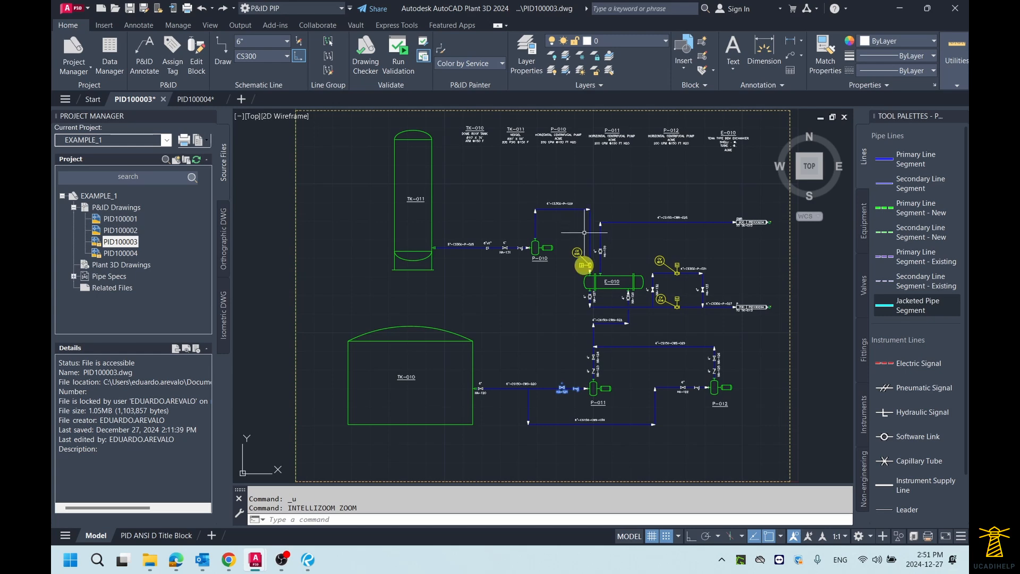
key(Escape)
scroll(564, 391, up, 6)
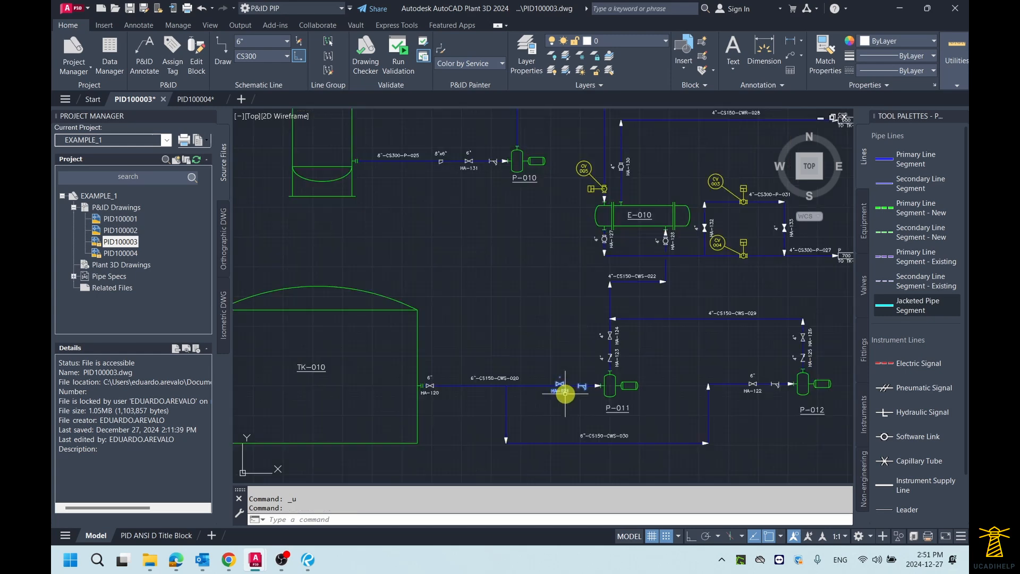
click(496, 292)
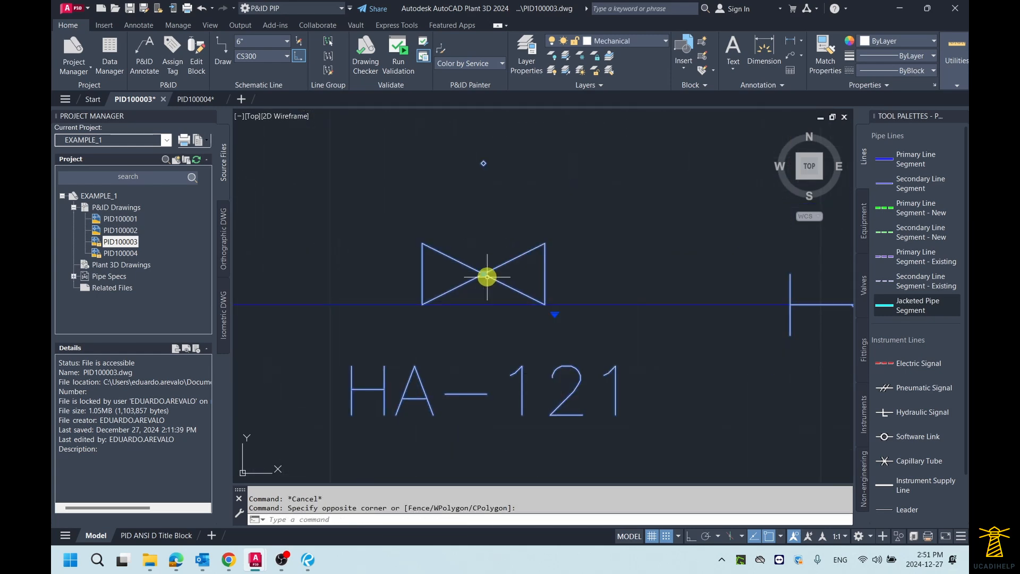
click(484, 275)
click(484, 274)
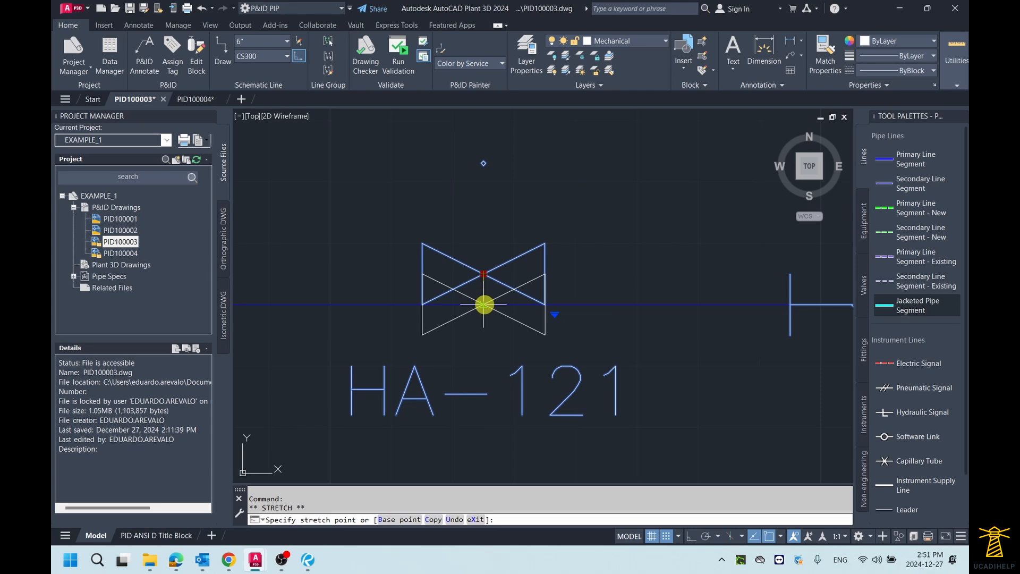
key(Escape)
scroll(455, 257, down, 8)
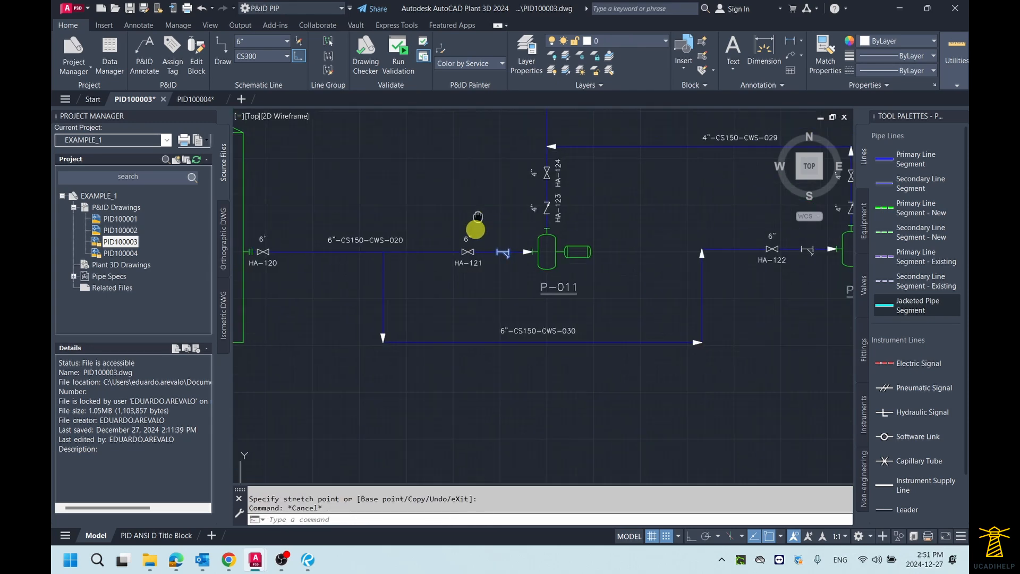
middle_click(475, 228)
middle_click(474, 228)
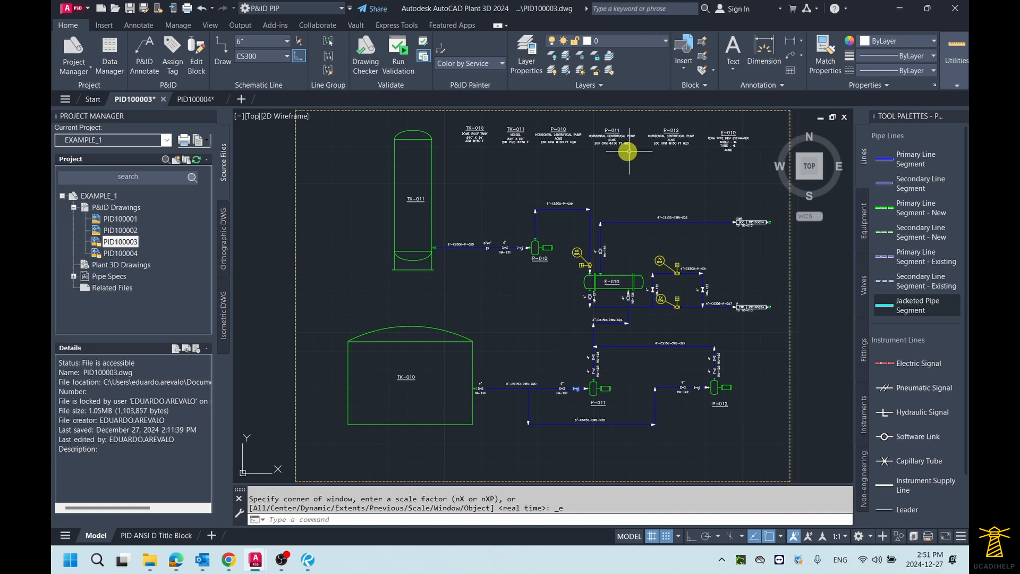
Open the P&ID validation settings, review the error reporting checks, and close the dialog
click(424, 42)
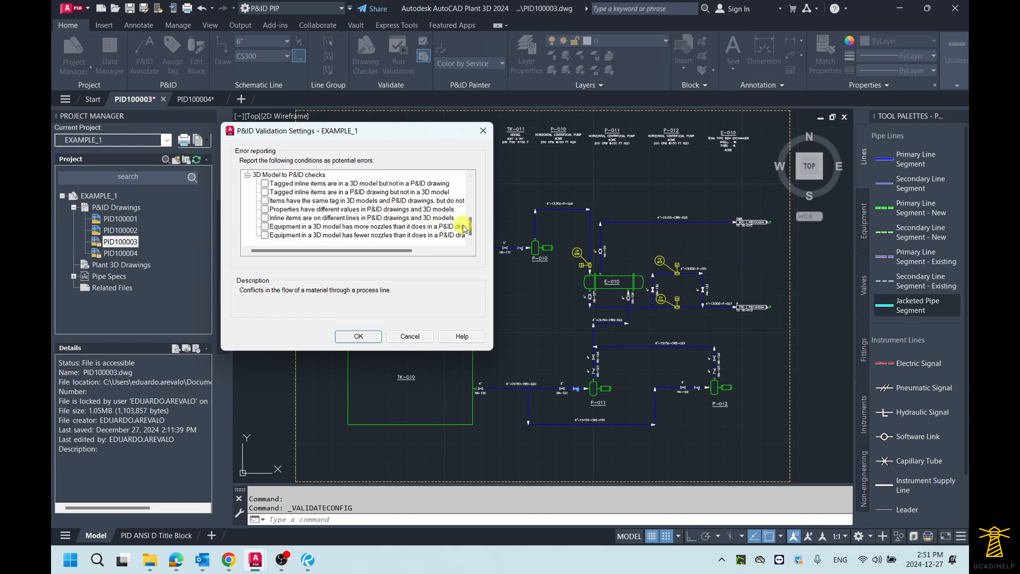
drag(470, 230, 469, 182)
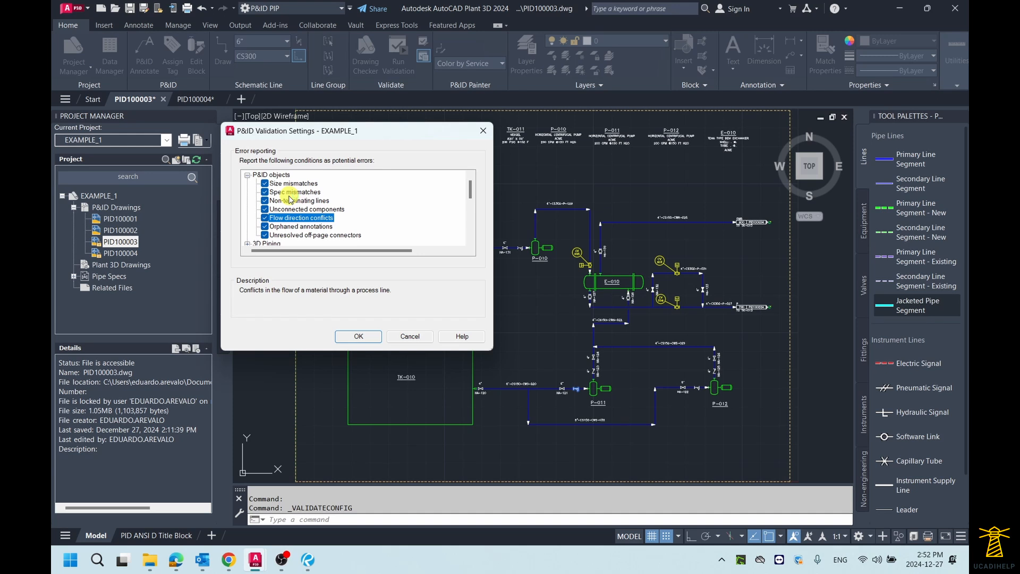
click(483, 131)
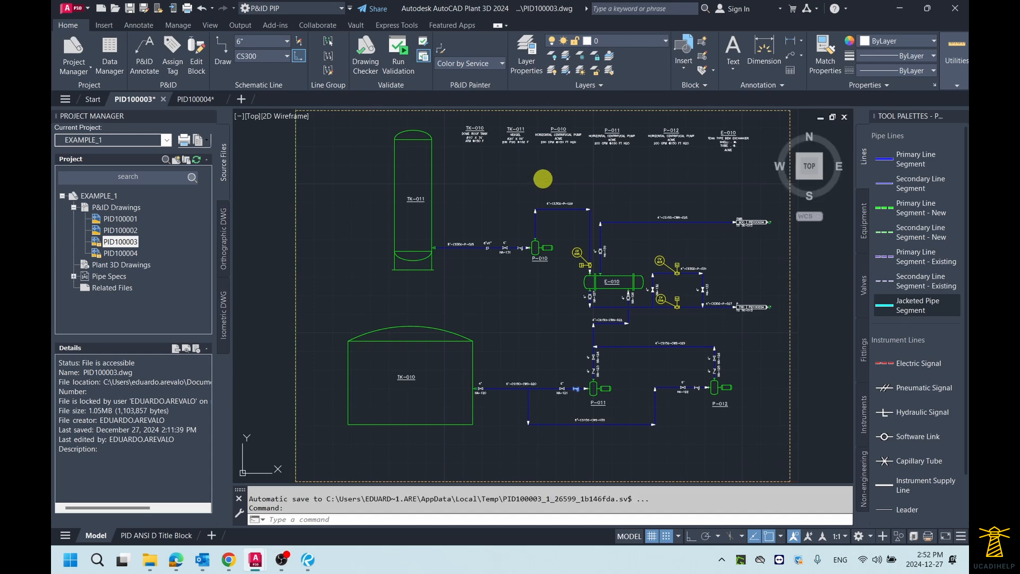
Open the Data Manager for the current drawing and collapse its engineering and non-engineering item categories
click(109, 56)
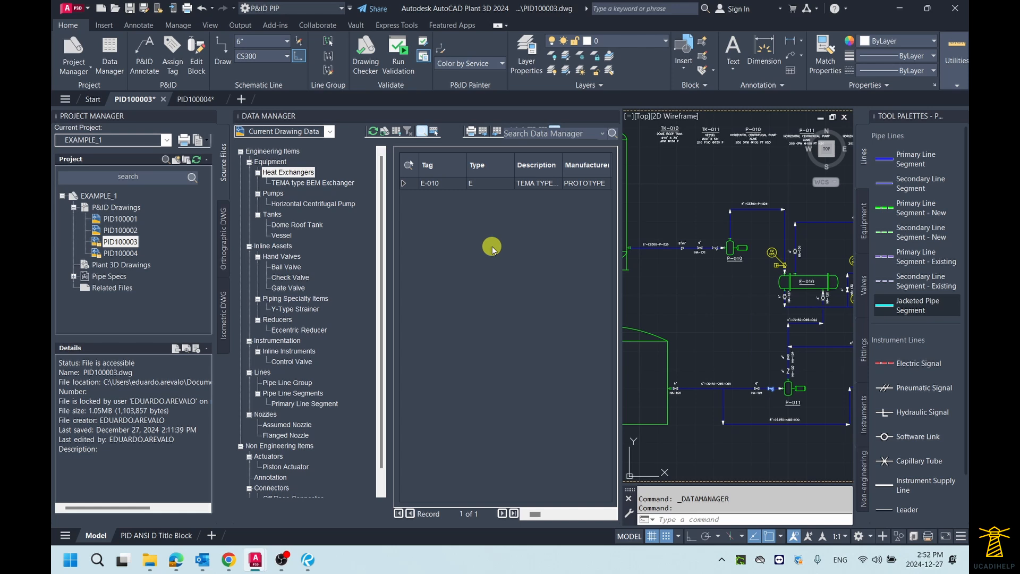
click(249, 161)
click(250, 172)
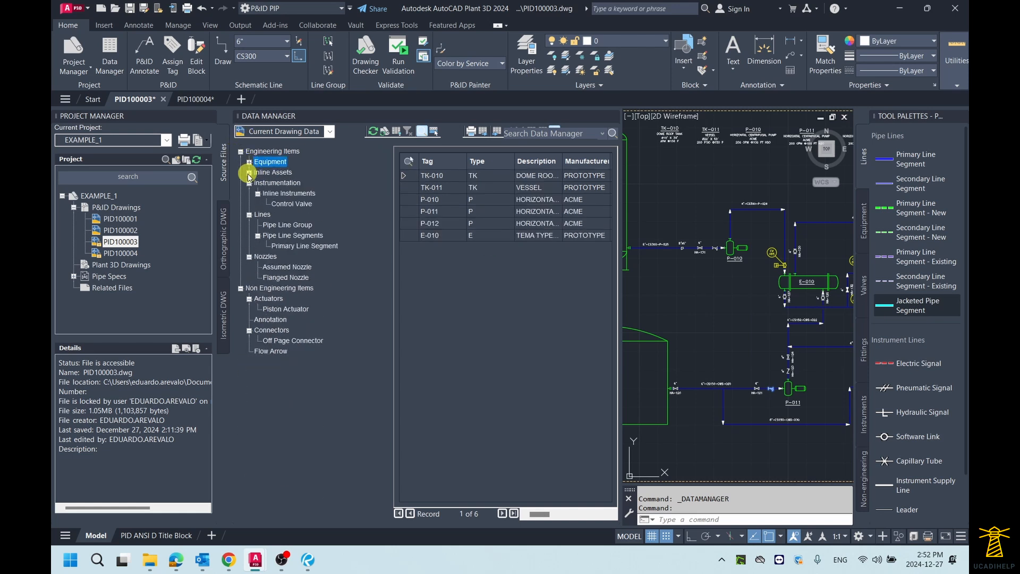
click(249, 183)
click(249, 193)
click(250, 204)
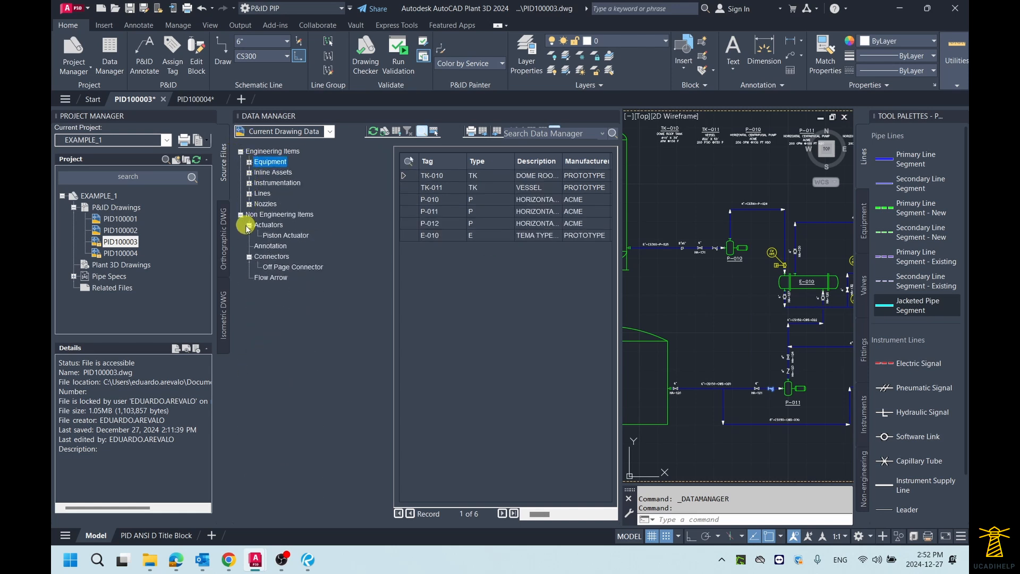
click(249, 225)
click(249, 246)
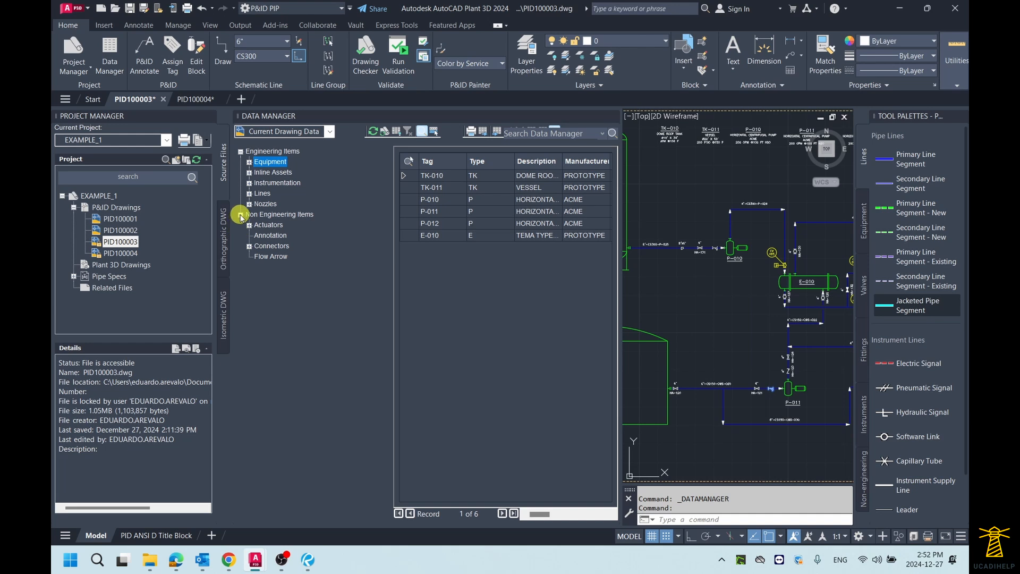
click(241, 215)
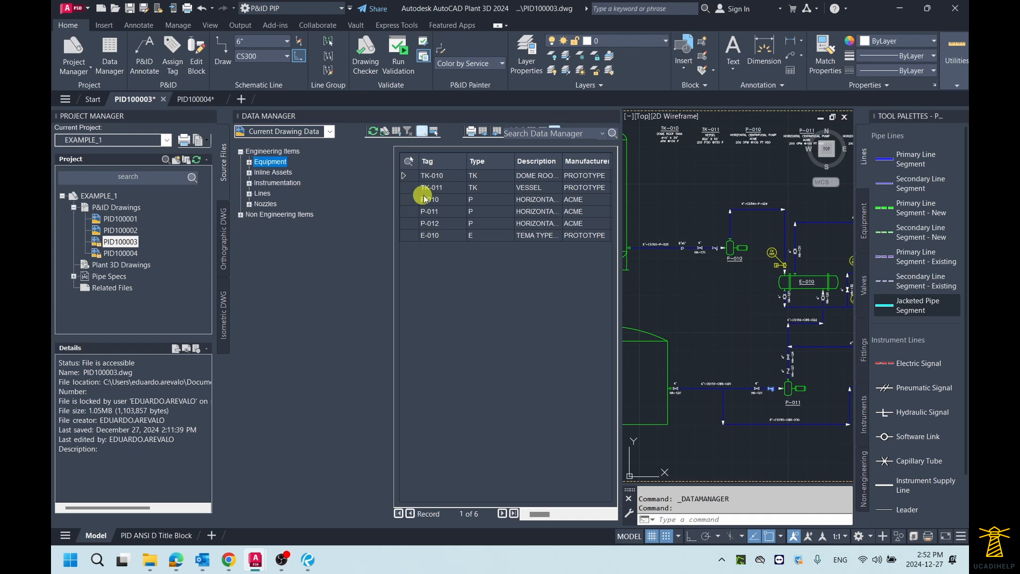
Switch the Data Manager between P&ID Project Data and Current Drawing Data, and widen it to view more equipment columns
click(330, 133)
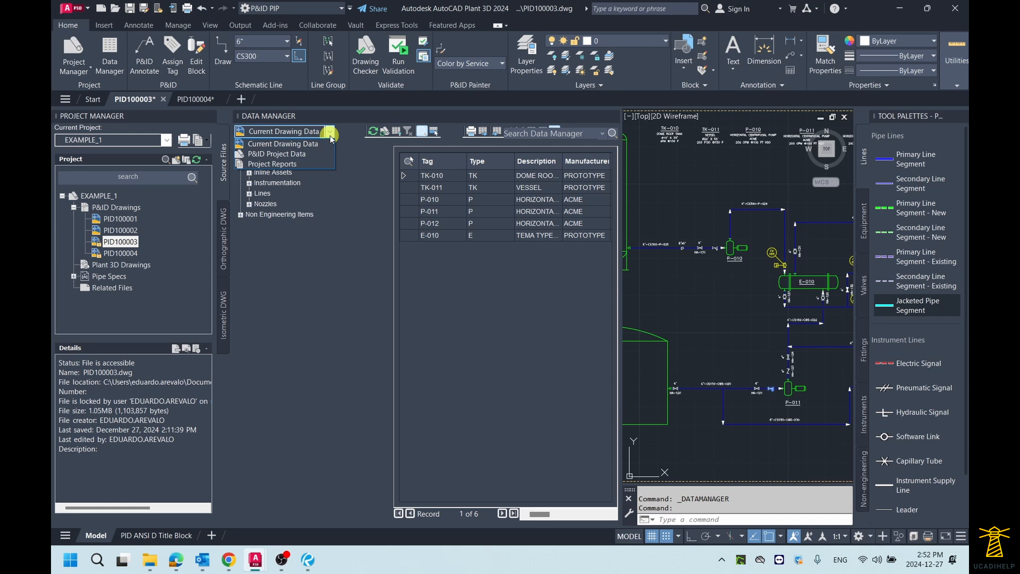
click(288, 155)
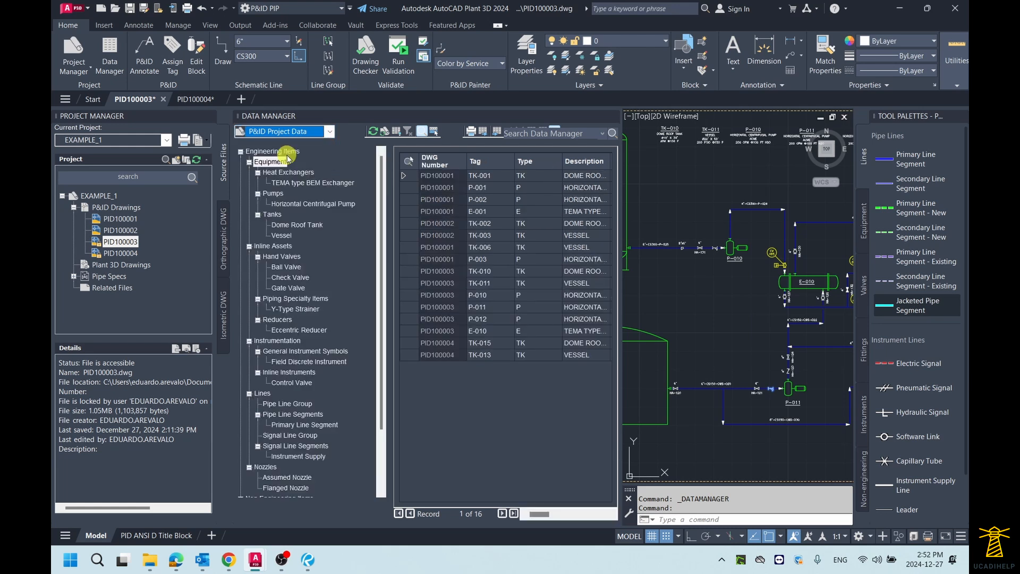
click(329, 132)
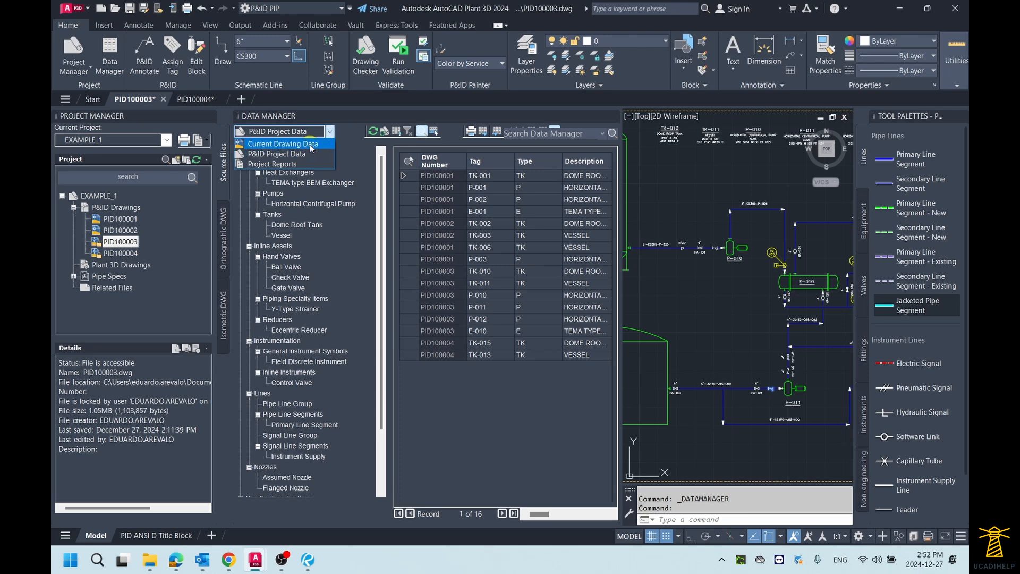
click(310, 145)
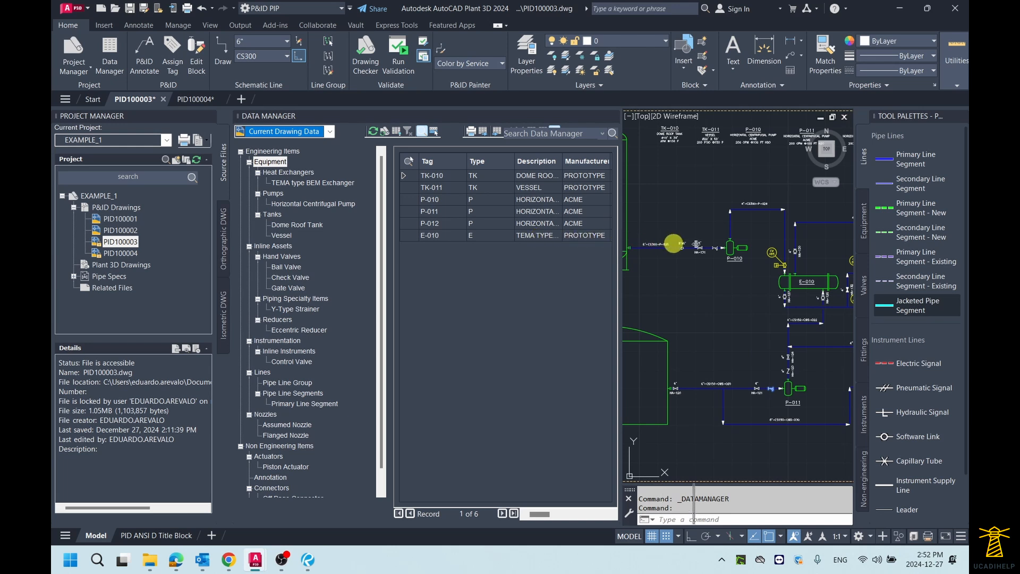
drag(620, 244, 791, 246)
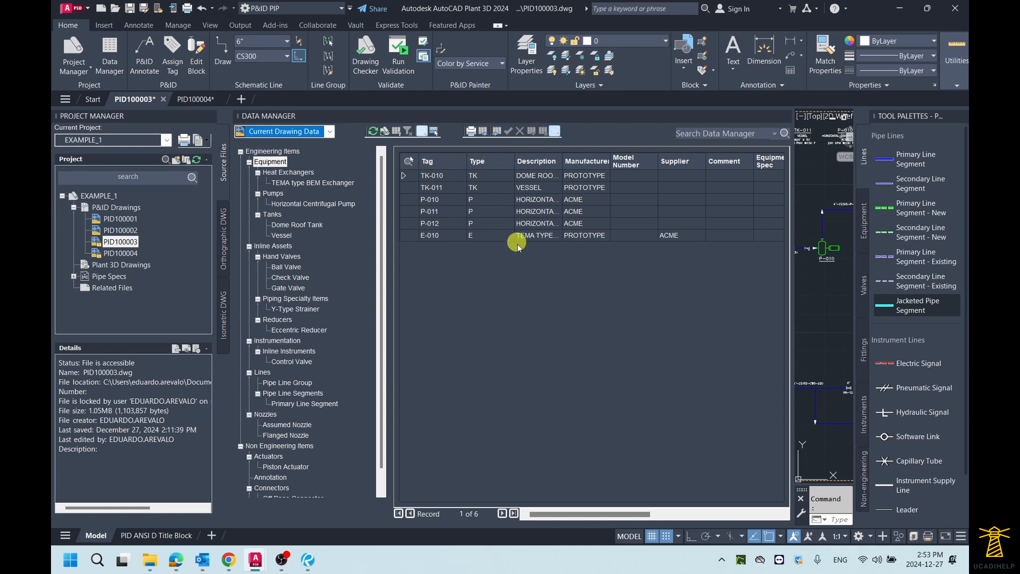
drag(599, 515, 542, 516)
drag(610, 515, 561, 511)
Export the equipment data, active node only, to PID100003-Equipment.xlsx on the Desktop
click(486, 133)
drag(508, 205, 553, 182)
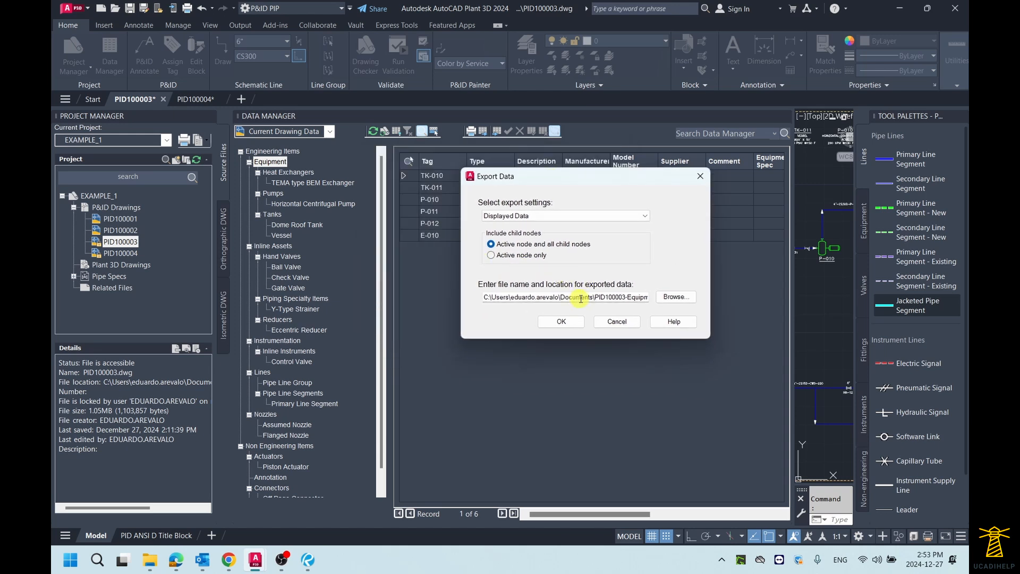
click(676, 297)
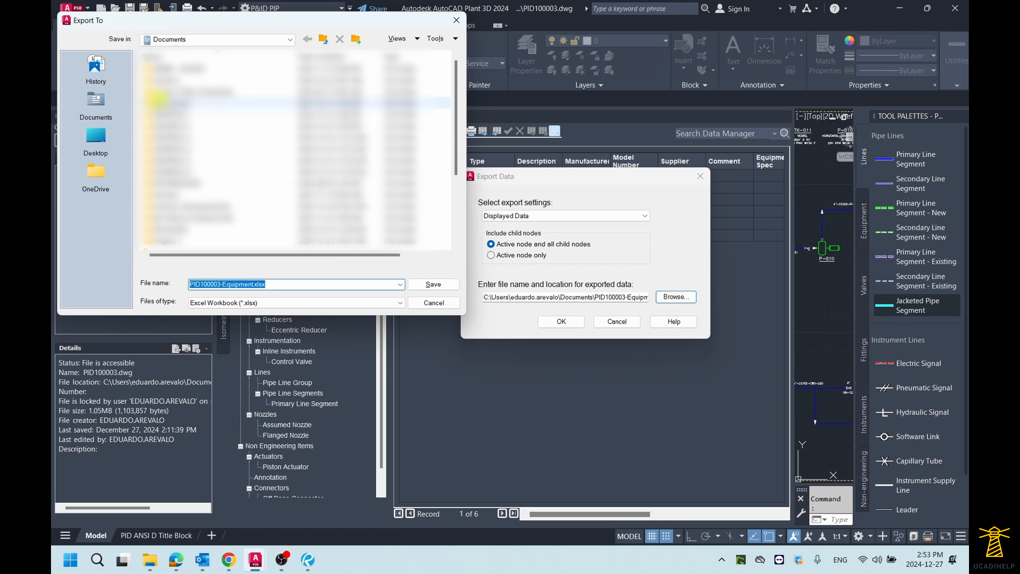
click(97, 140)
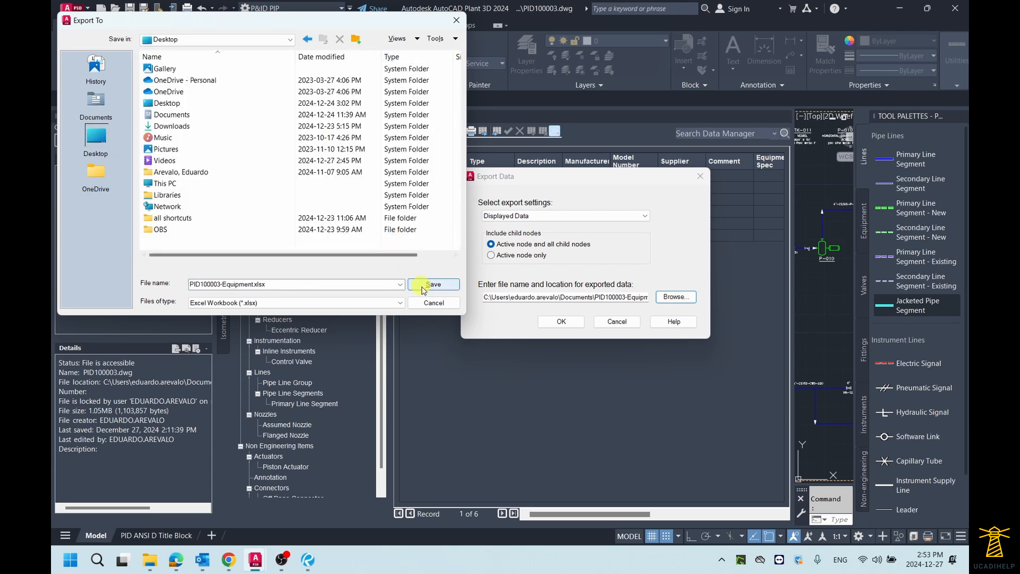
click(423, 284)
drag(573, 178, 486, 268)
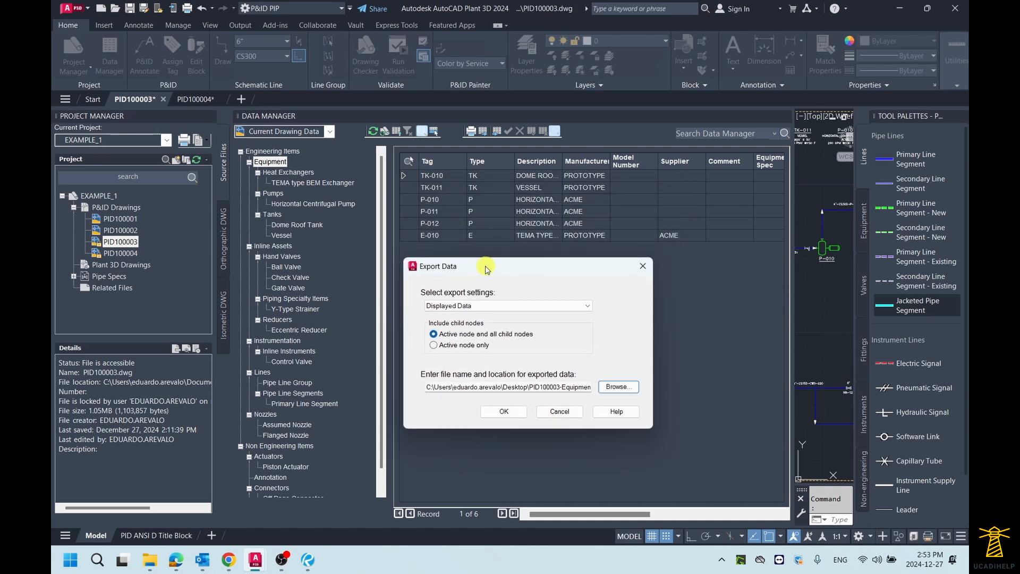
click(437, 347)
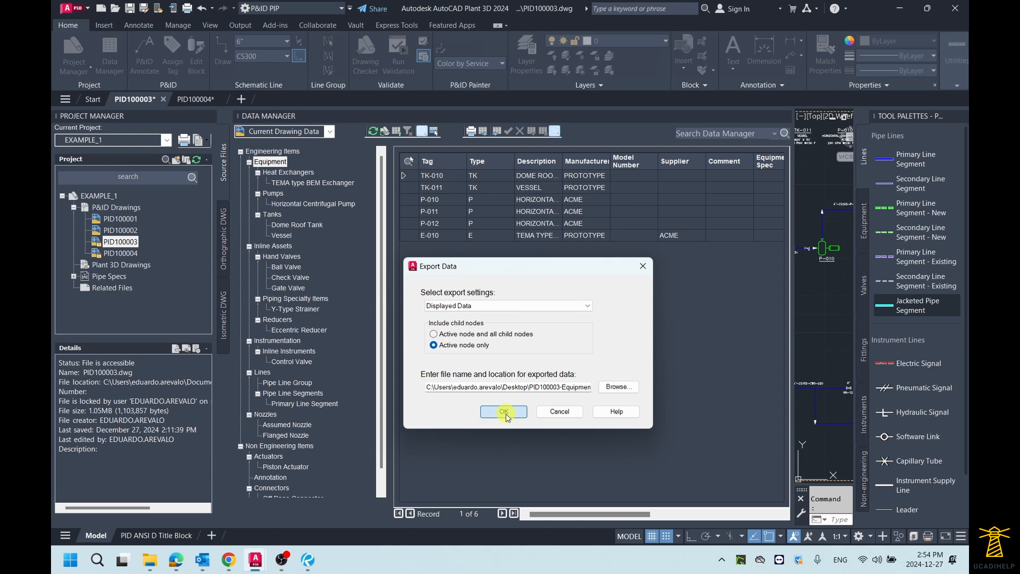
click(504, 412)
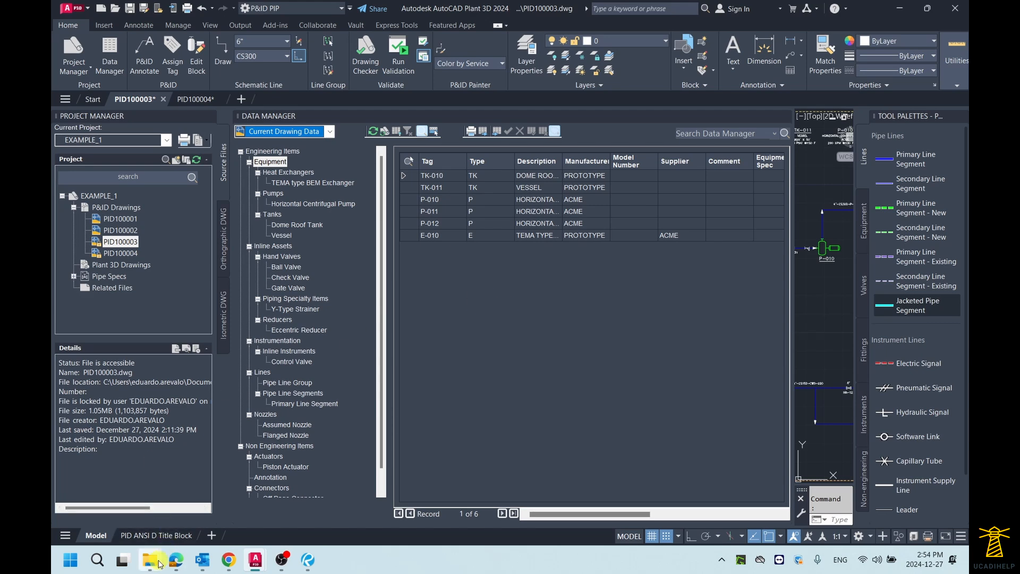
Open the exported PID100003-Equipment.xlsx workbook in Excel
mouse_move(157, 566)
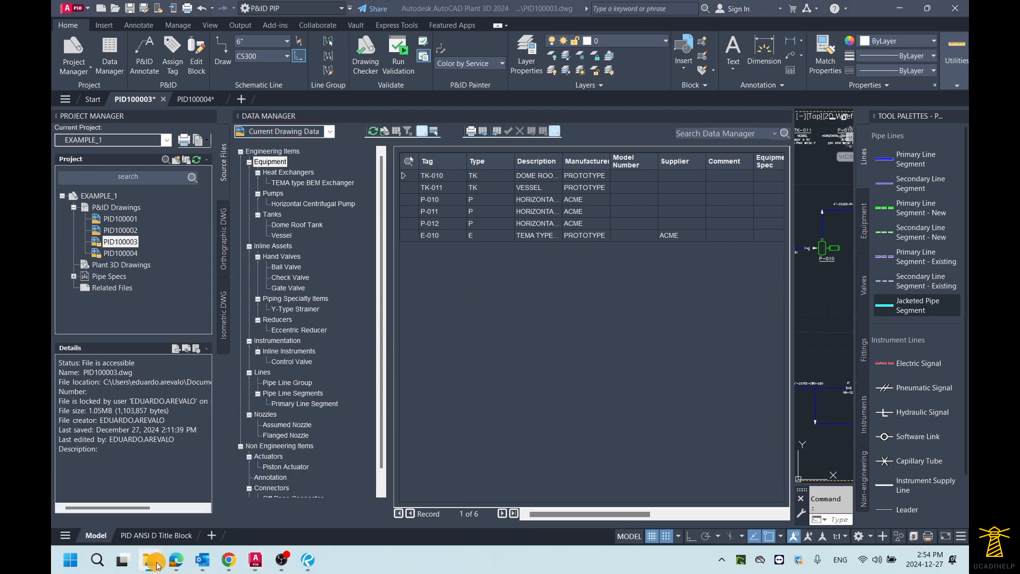
right_click(151, 560)
click(126, 488)
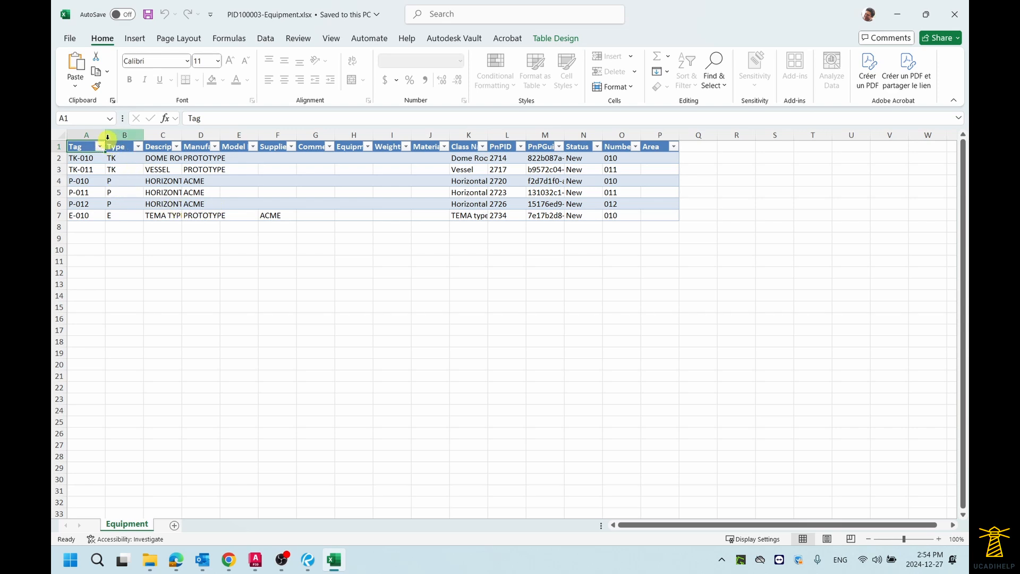
Inspect the exported cells and try to edit the Manufacturer value of P-010 on the protected sheet
click(313, 191)
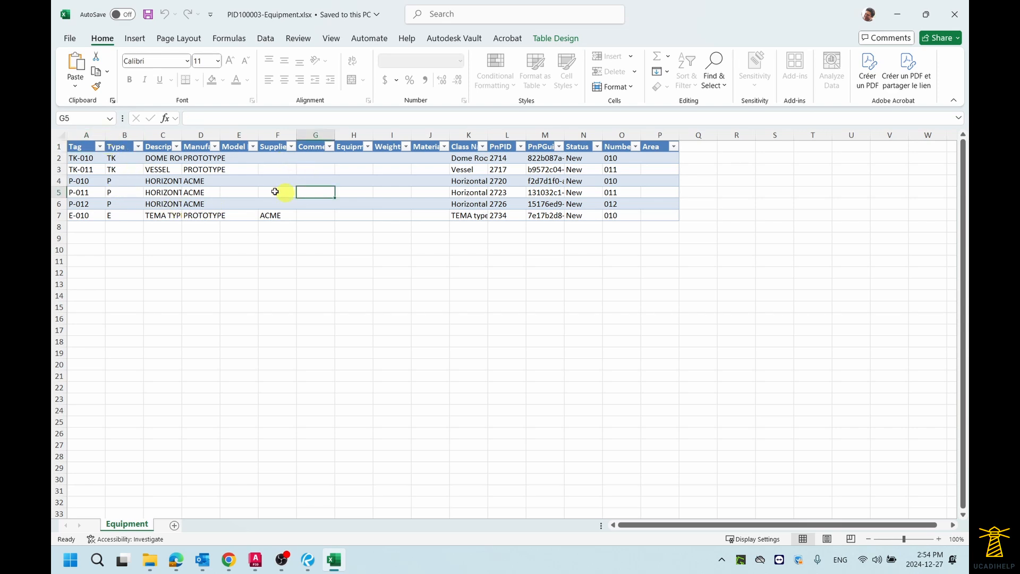
click(218, 134)
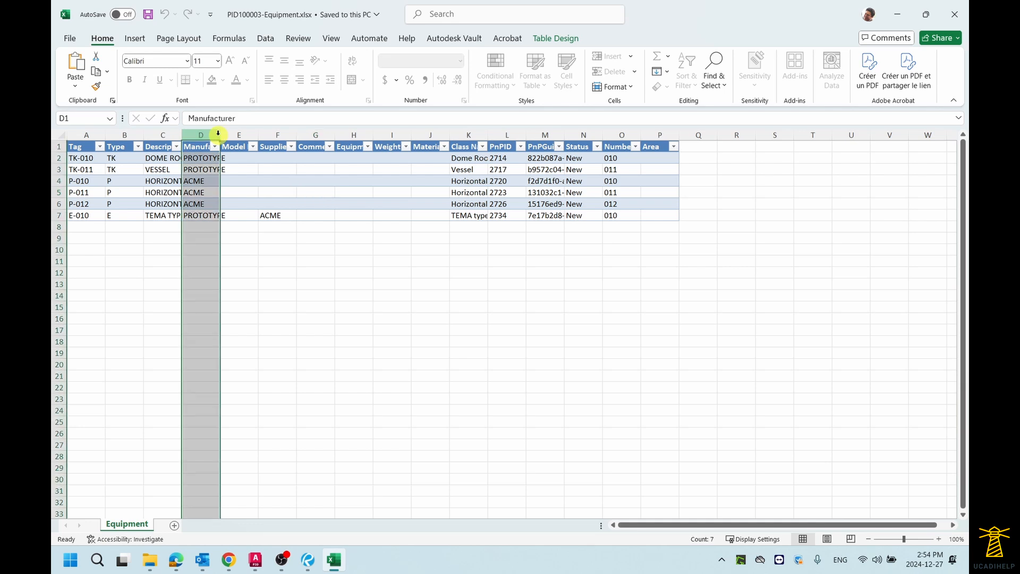
click(296, 192)
click(470, 203)
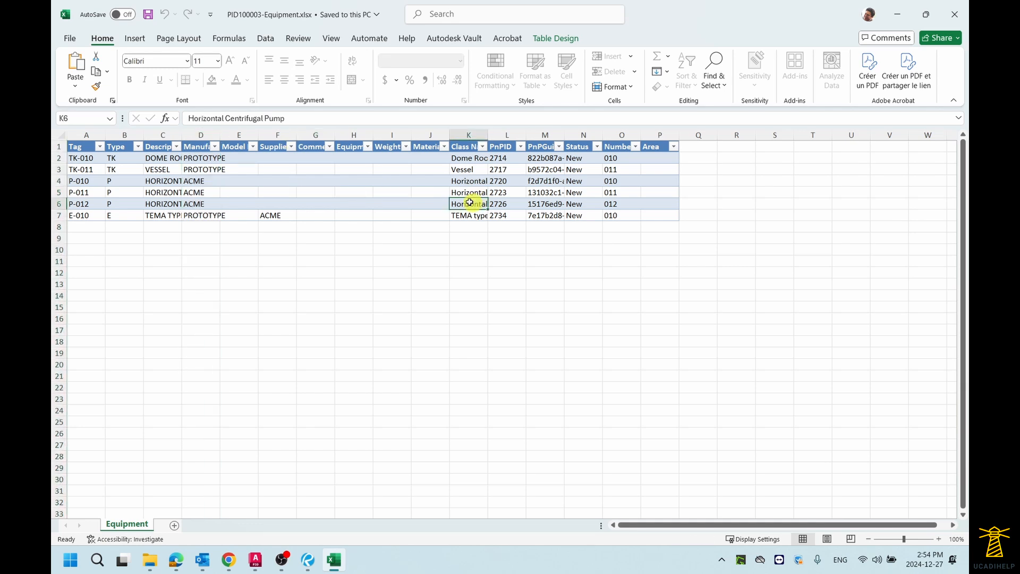
click(273, 179)
click(205, 180)
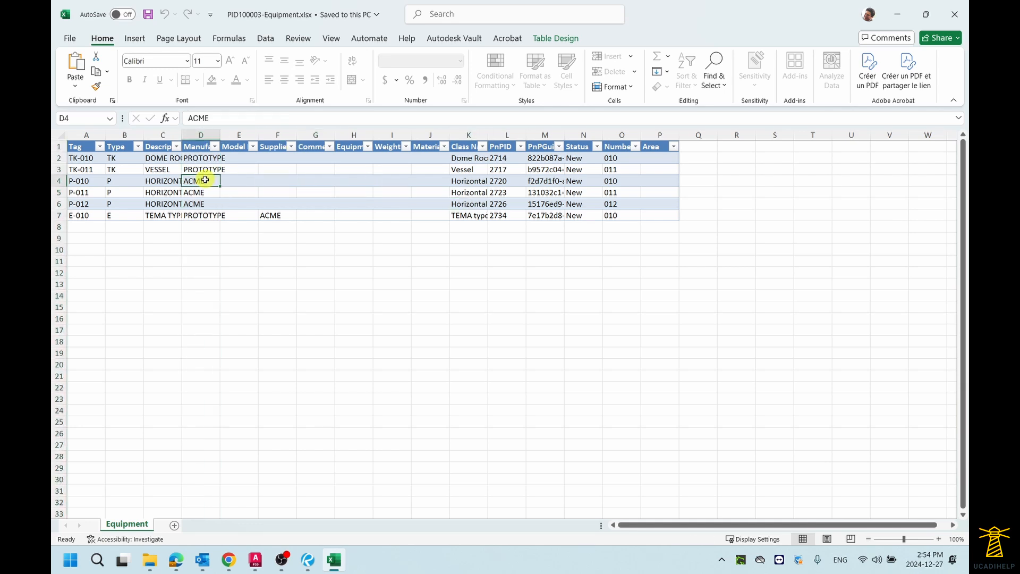
double_click(205, 179)
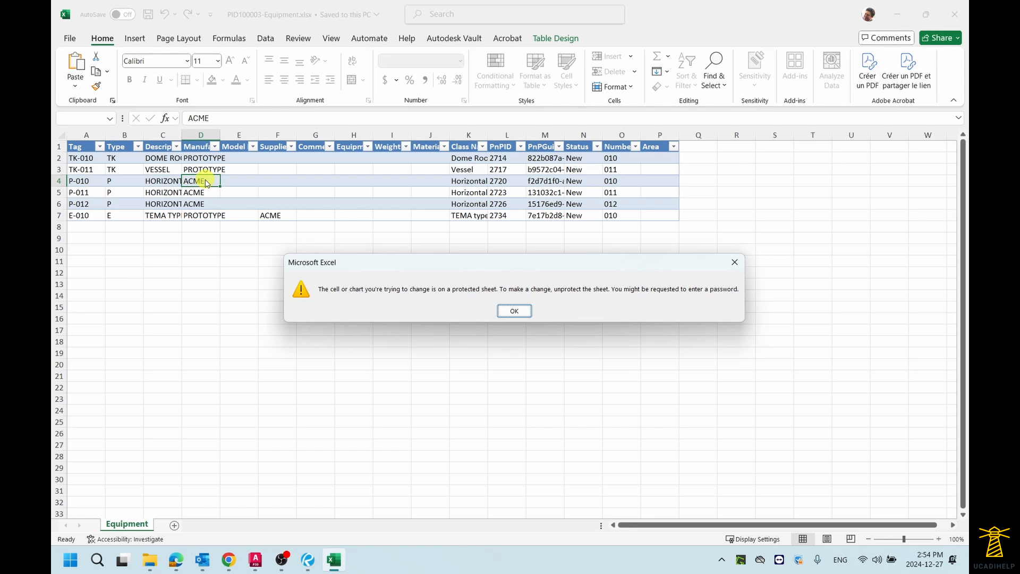
drag(604, 266, 560, 264)
click(469, 309)
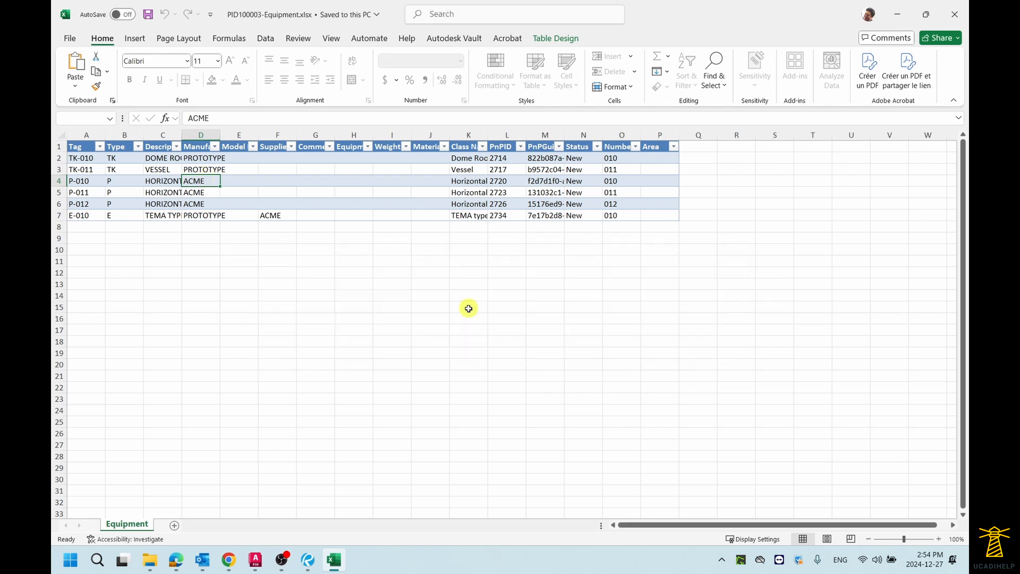
Unprotect the Equipment sheet and widen the Manufacturer and Supplier columns
click(299, 39)
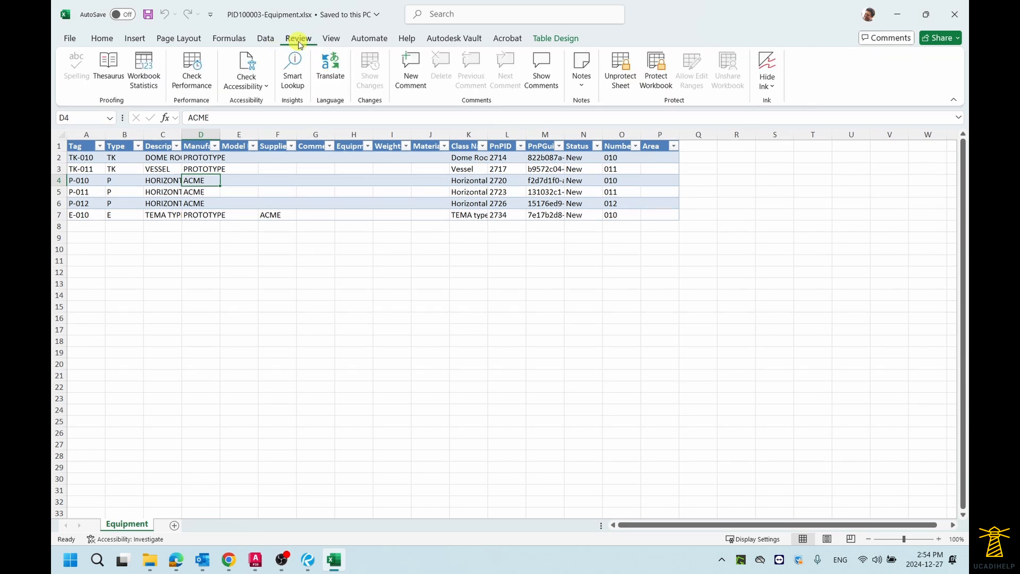
click(624, 77)
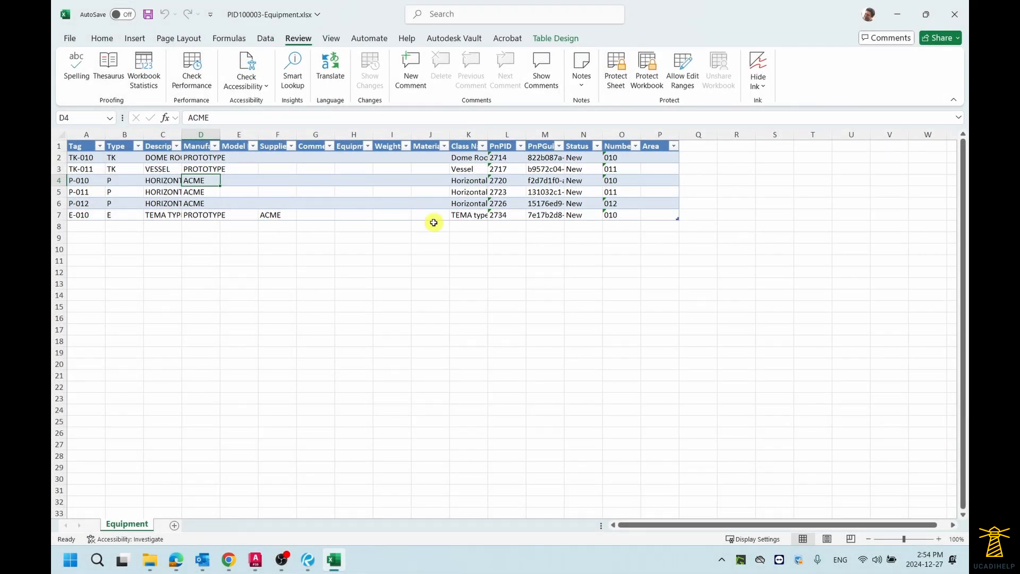
drag(223, 134, 240, 134)
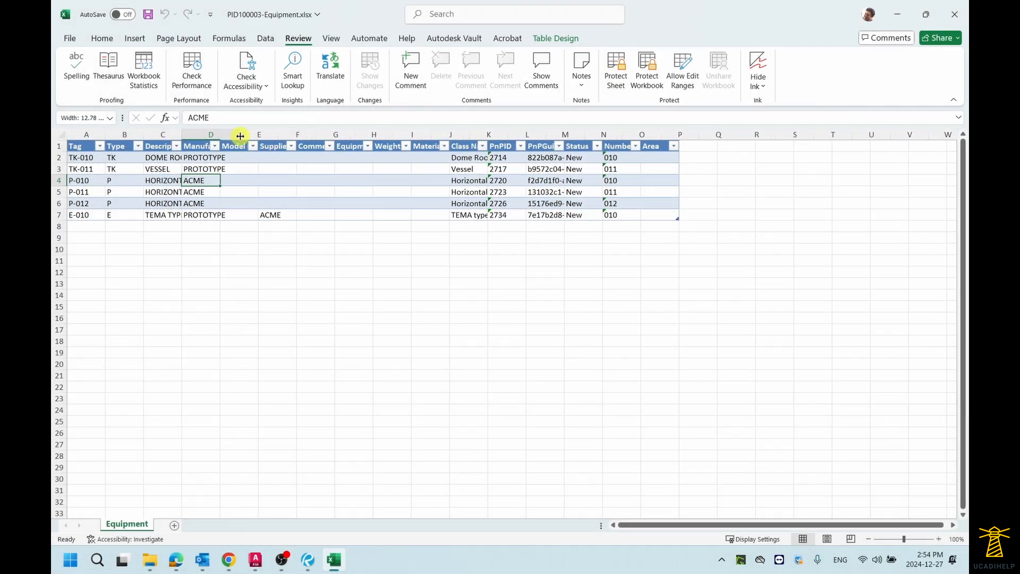
drag(314, 135, 347, 135)
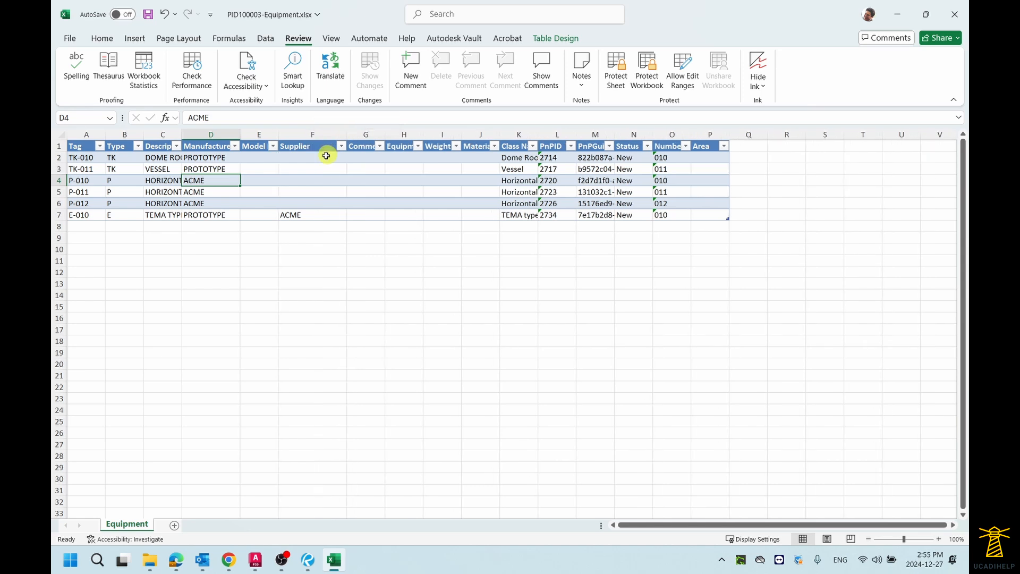
Enter ITSA as the Supplier for TK-010 and fill it down through P-012
click(311, 158)
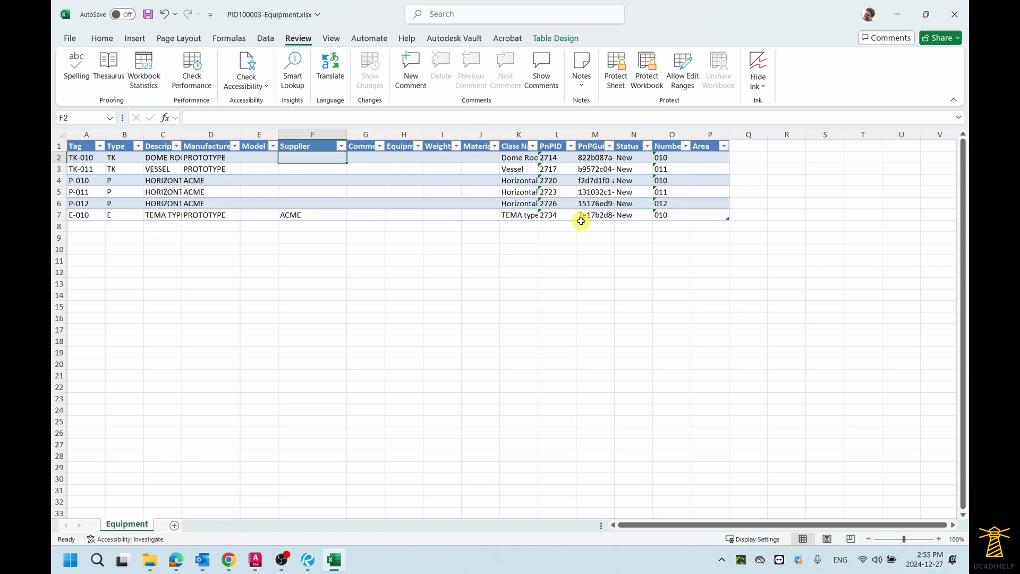
text(ITSA)
key(Return)
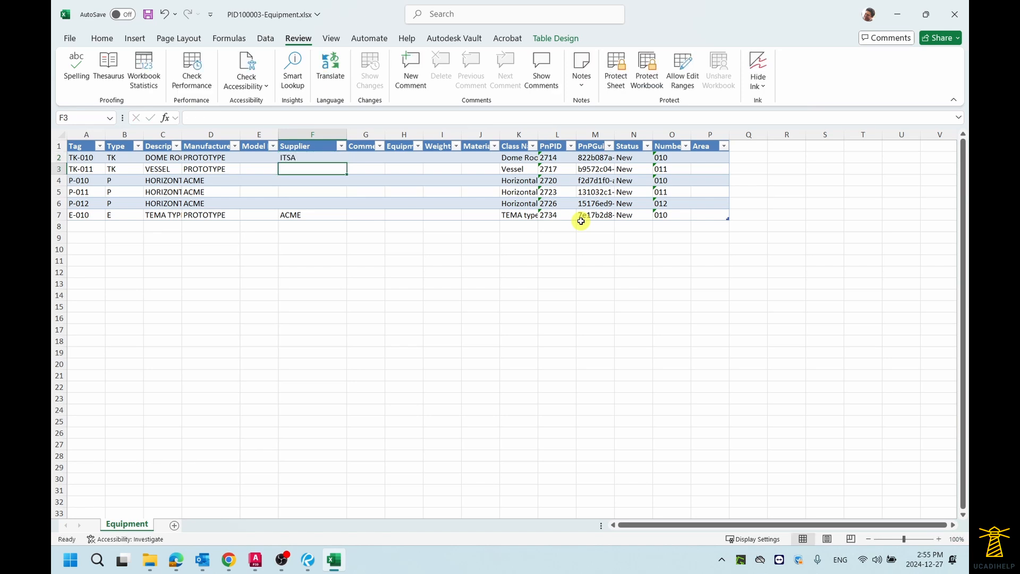
key(Up)
key(ctrl+c)
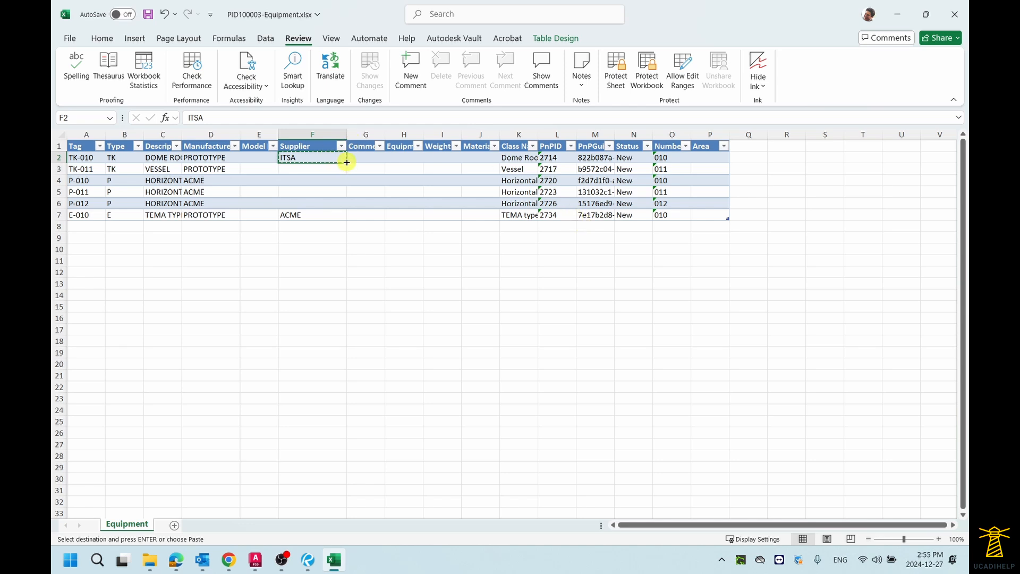
drag(347, 163, 344, 174)
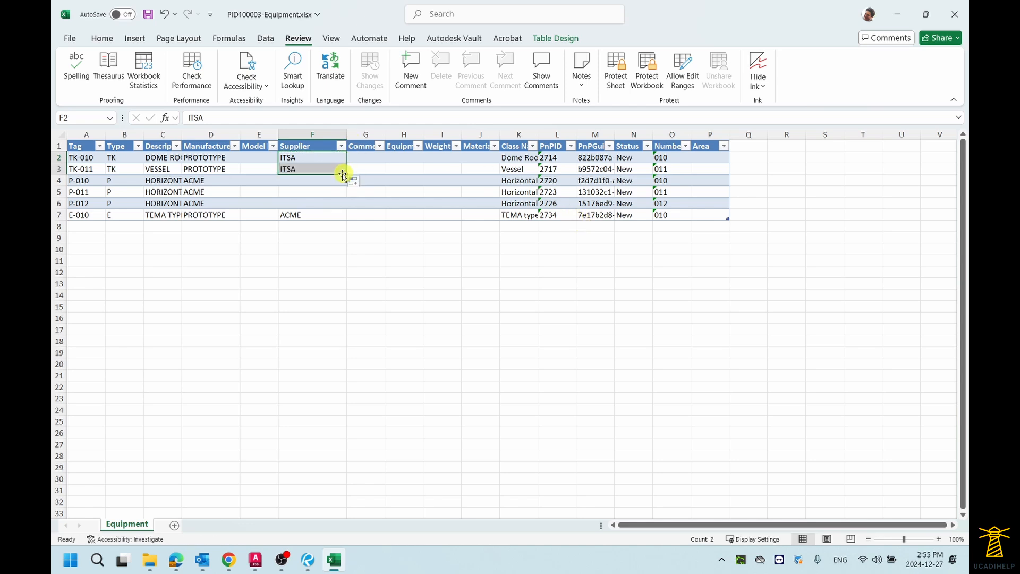
click(330, 164)
drag(347, 163, 317, 202)
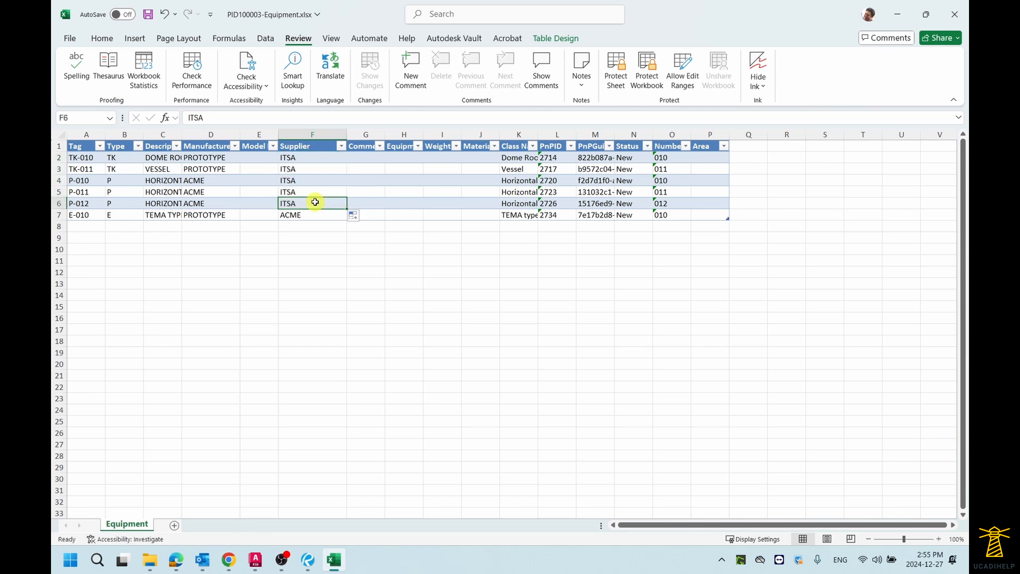
Fill the Material column with CS, CS, SS, SS, SS and CS for TK-010 through E-010
click(442, 180)
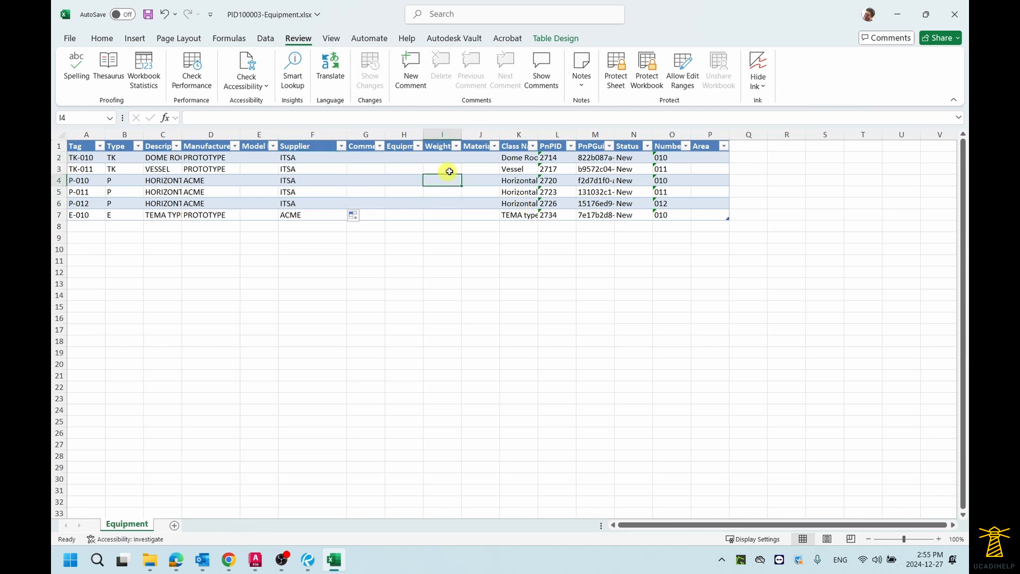
click(480, 157)
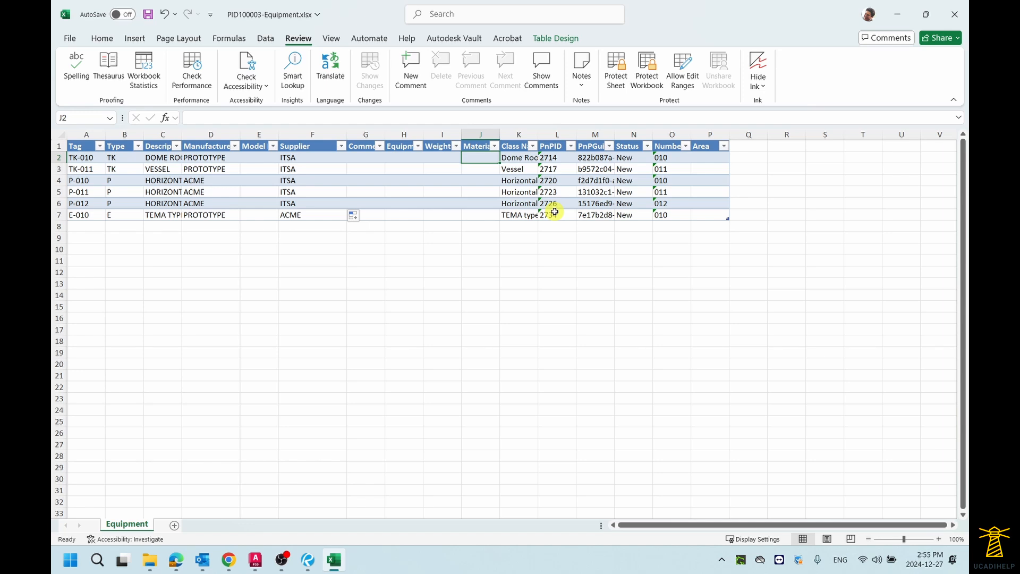
text(CA)
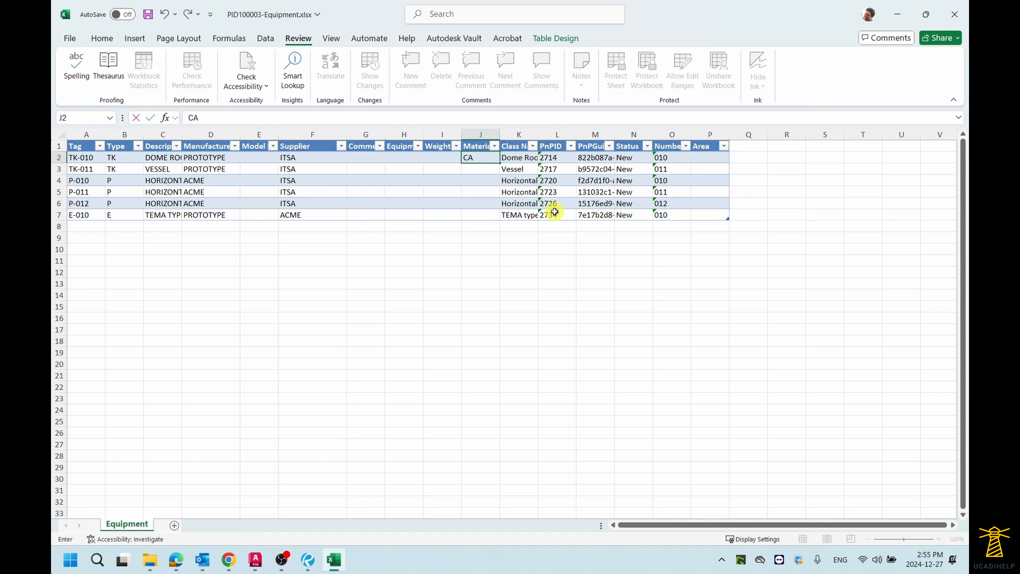
key(BackSpace)
text(S)
key(Return)
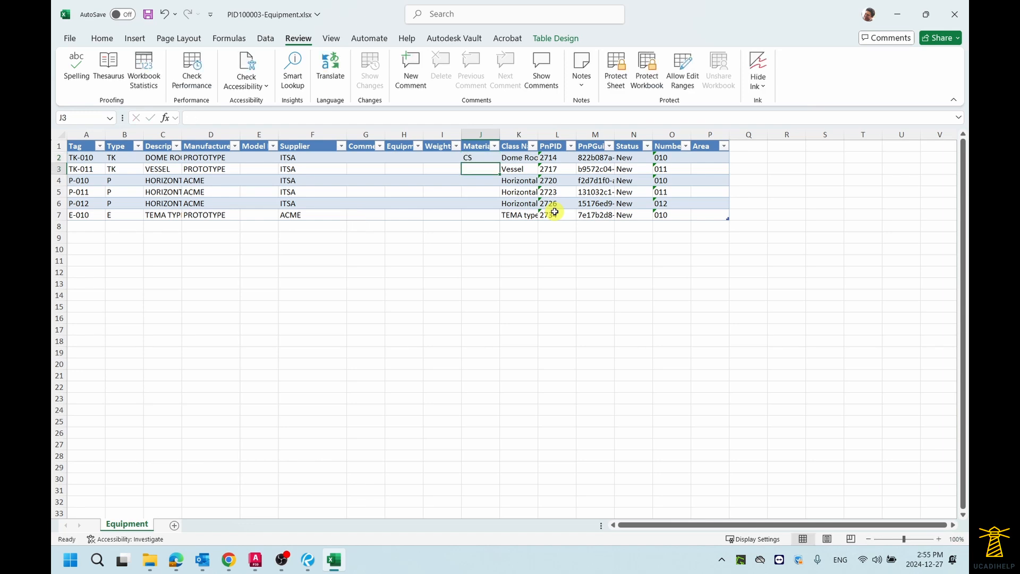
text(CS)
key(Return)
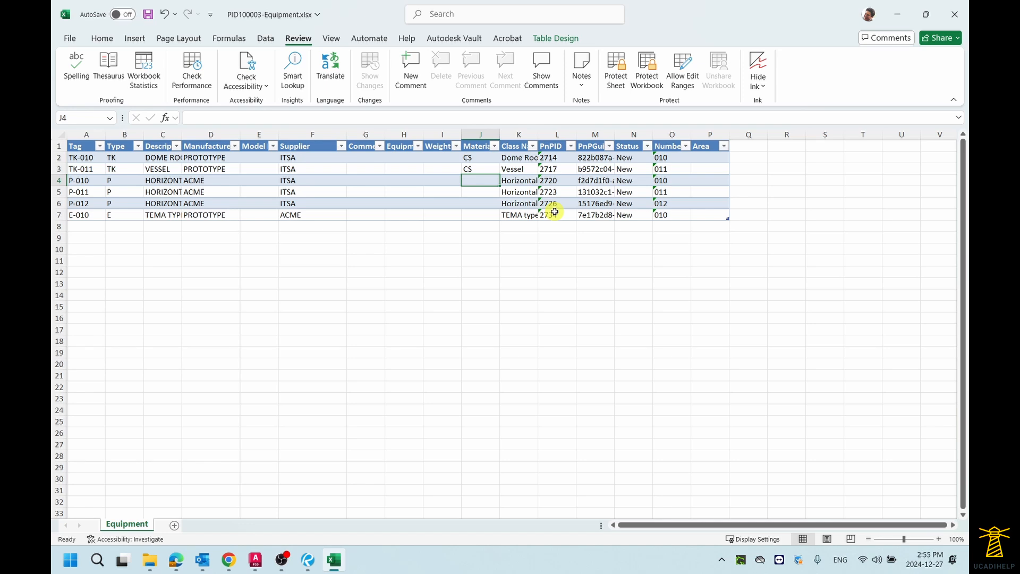
text(SS)
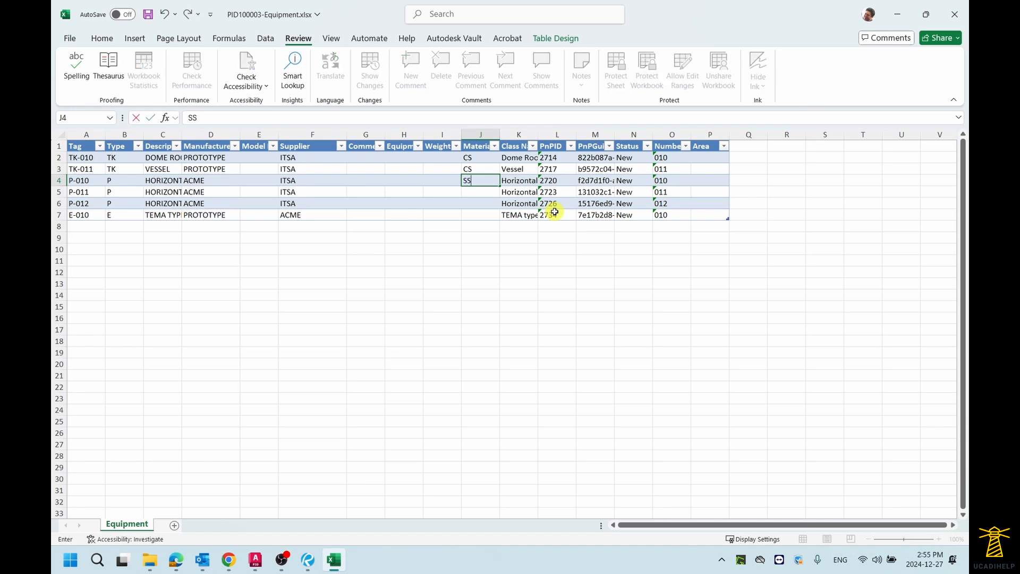
key(Return)
text(SS)
key(Return)
text(CS)
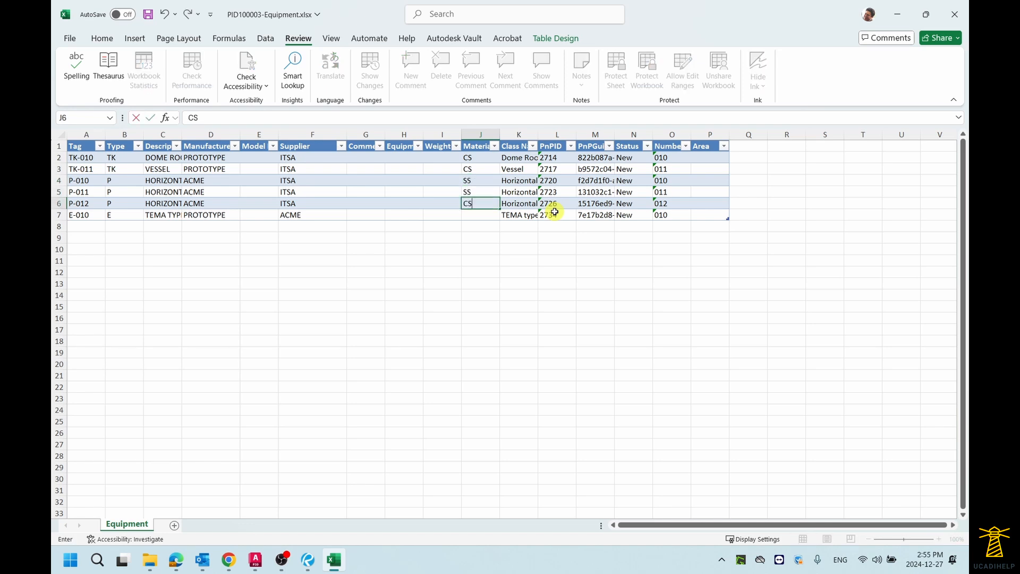
key(Return)
key(Up)
text(SS)
key(Return)
text(CS)
key(Return)
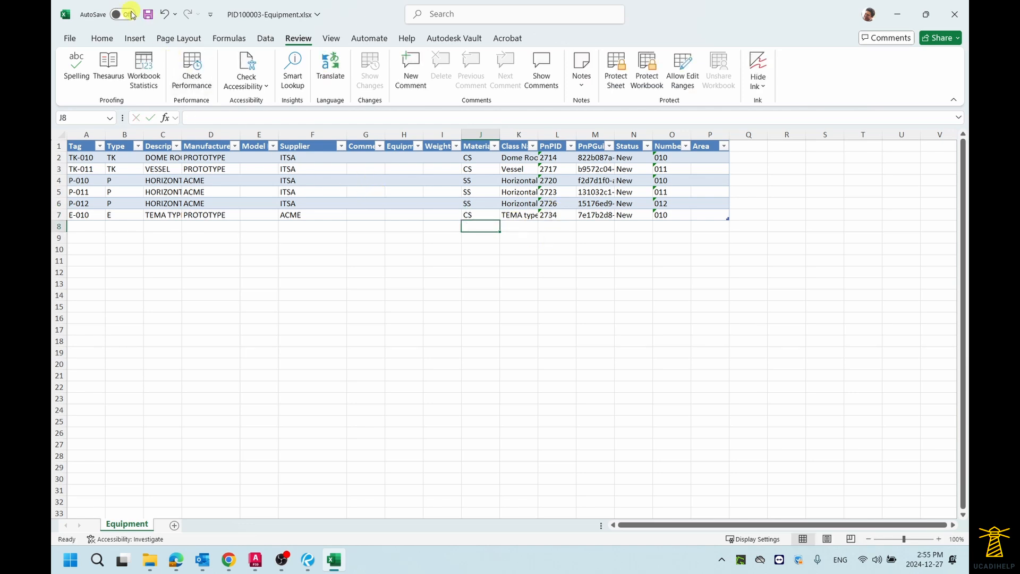
Save the workbook and close Excel
click(149, 18)
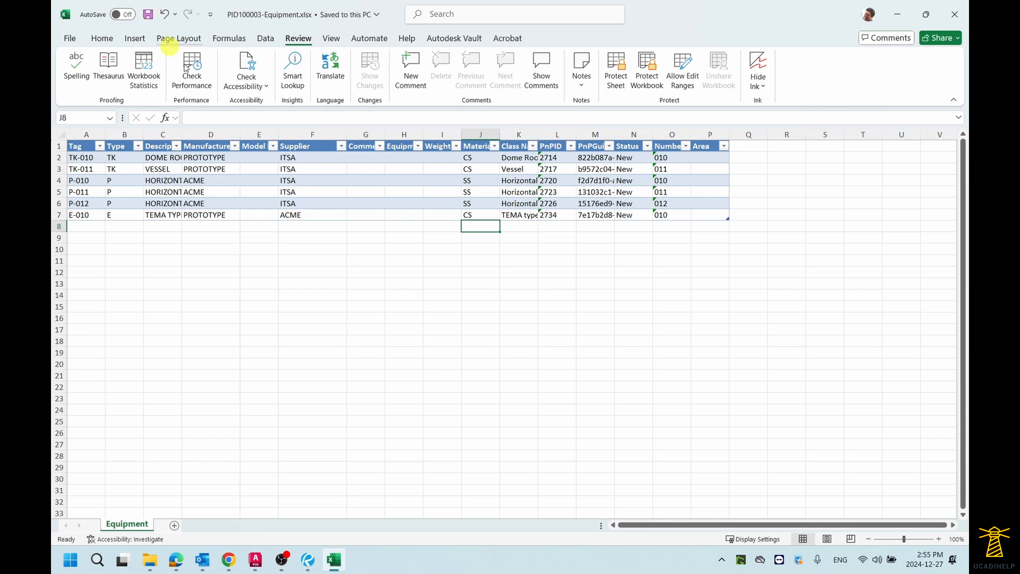
click(954, 27)
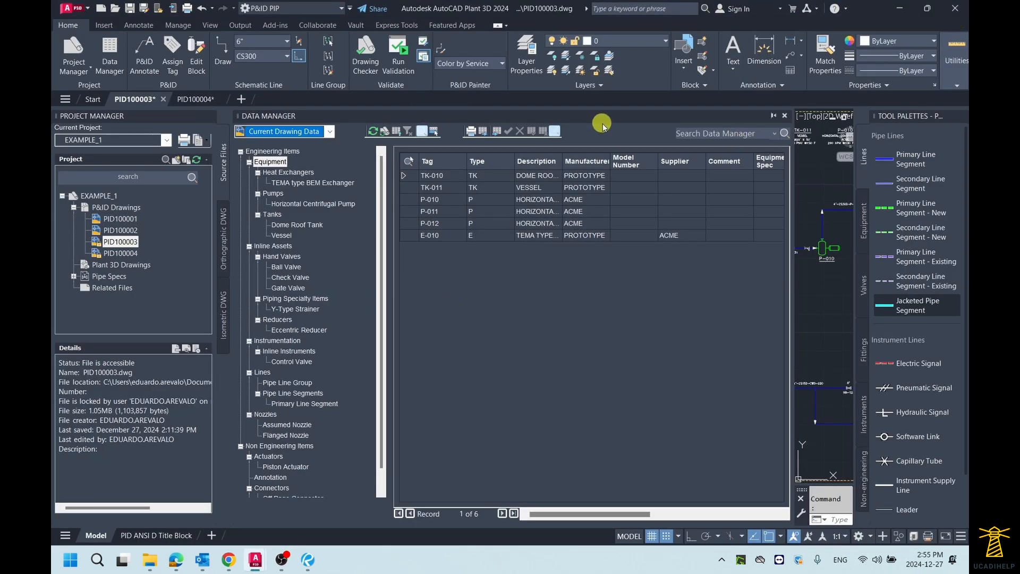
Import PID100003-Equipment.xlsx from the Desktop into the Data Manager using the Displayed Data import settings
click(498, 135)
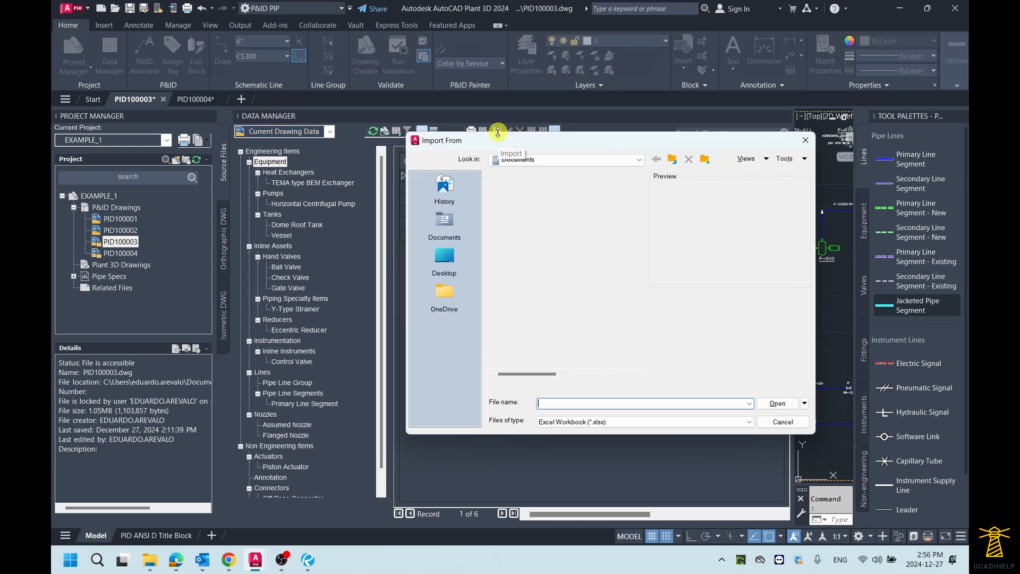
click(444, 250)
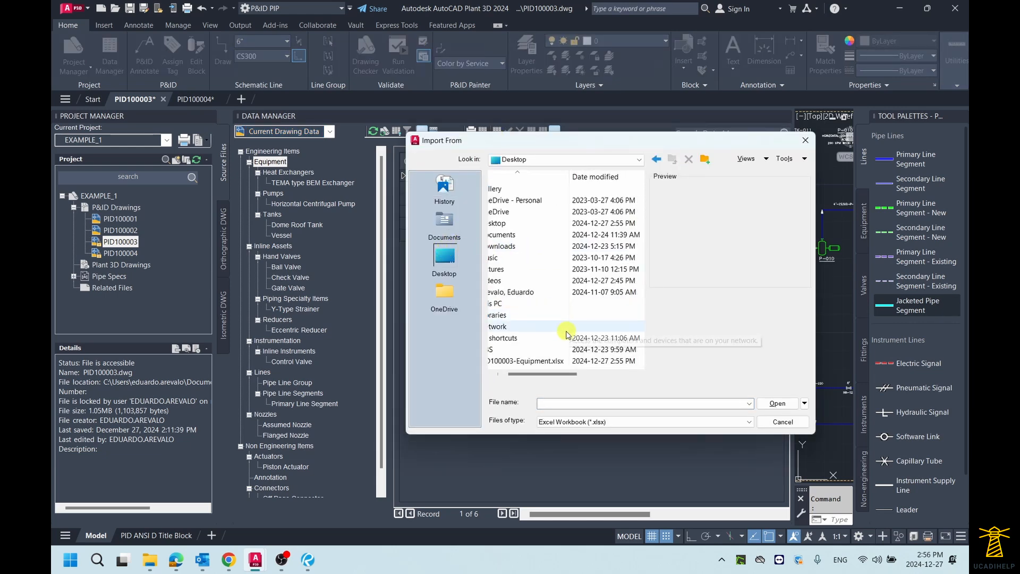
click(543, 362)
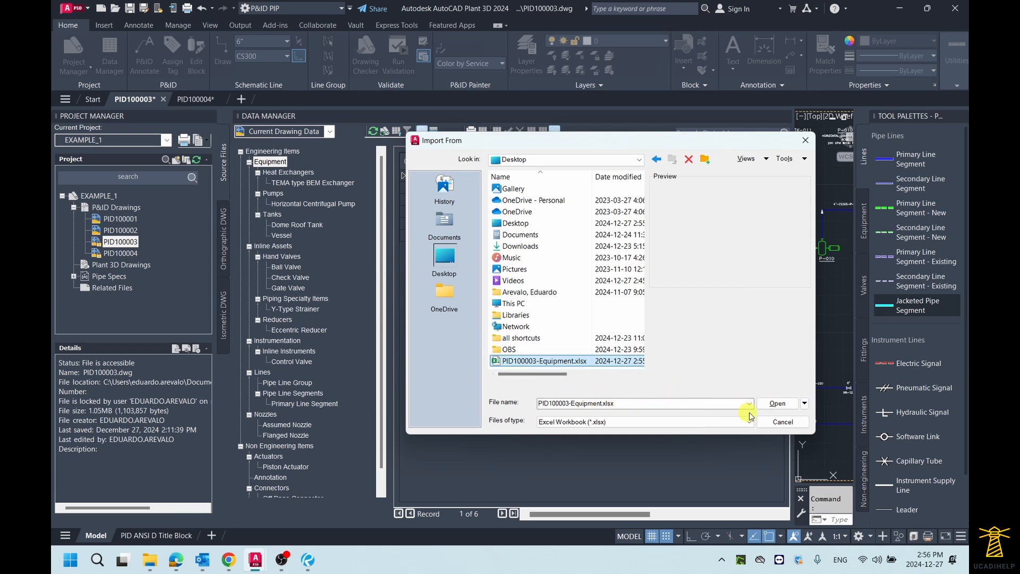
click(778, 404)
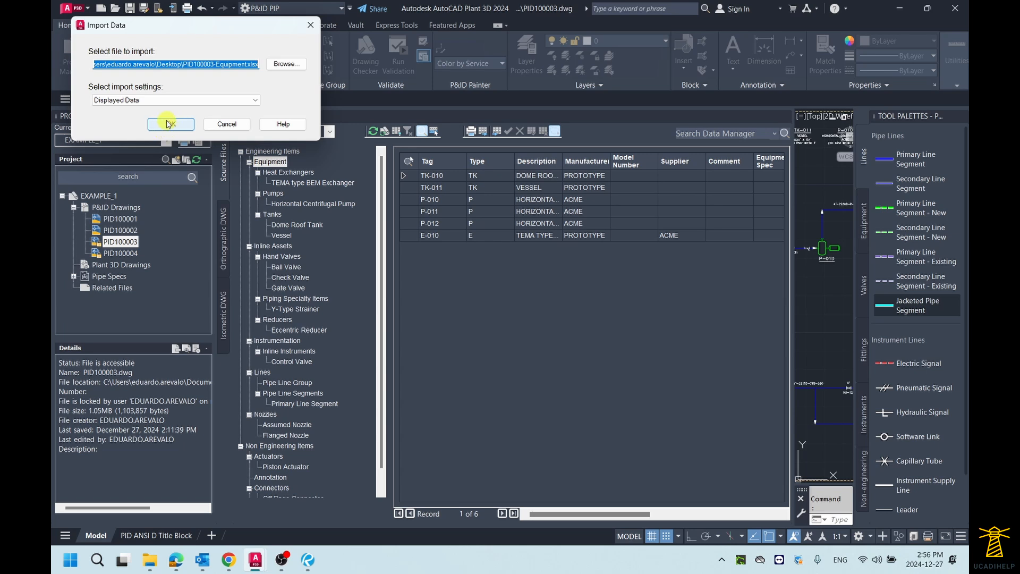
click(248, 101)
click(248, 101)
click(169, 125)
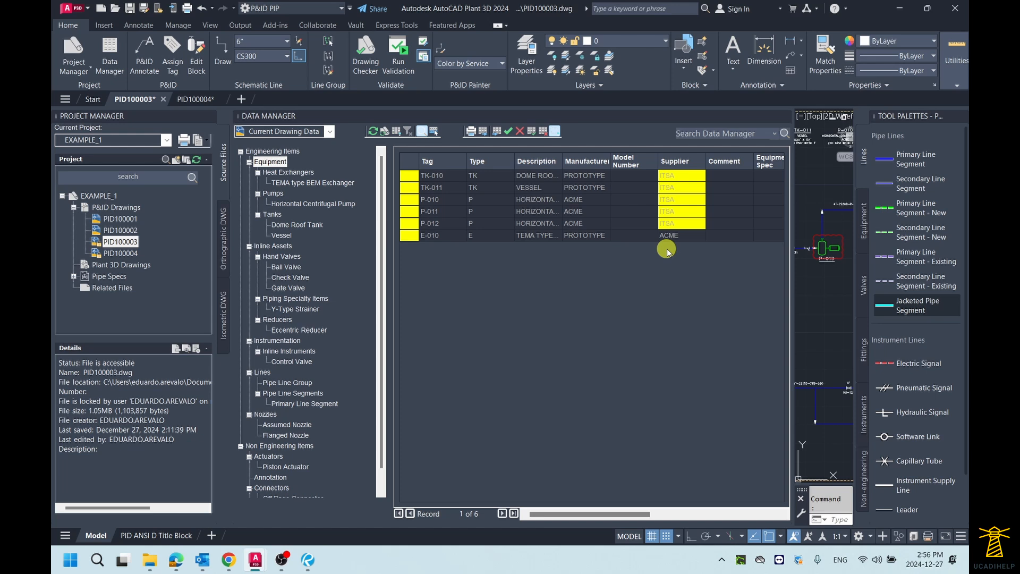
Accept all the imported changes in the Data Manager equipment table
drag(592, 517, 566, 515)
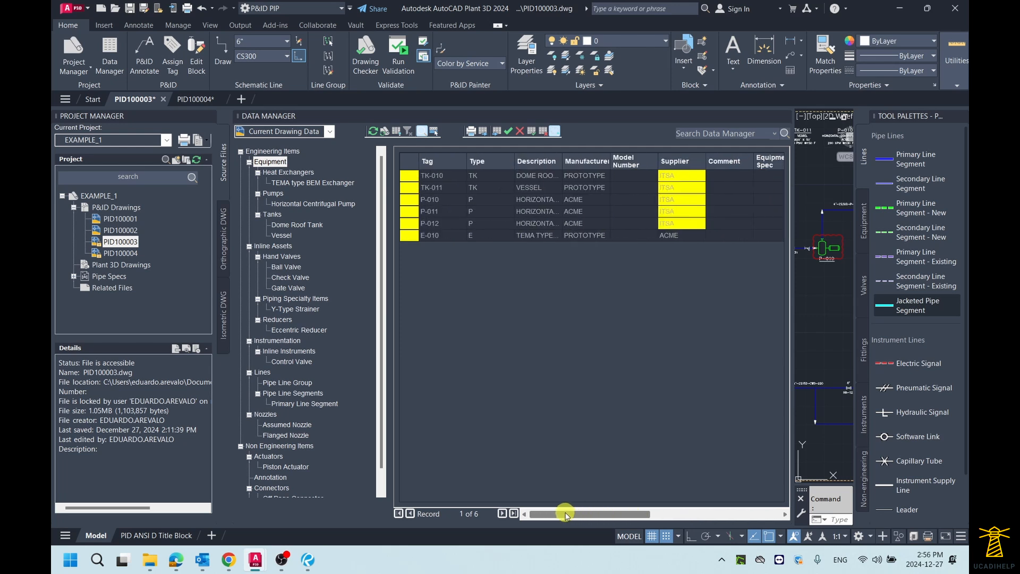
click(533, 137)
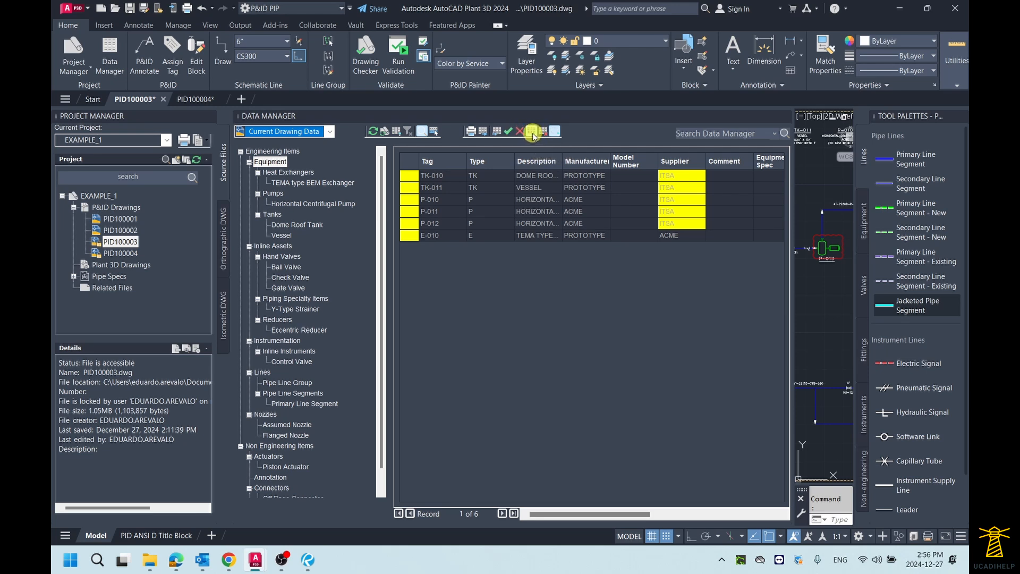
click(532, 136)
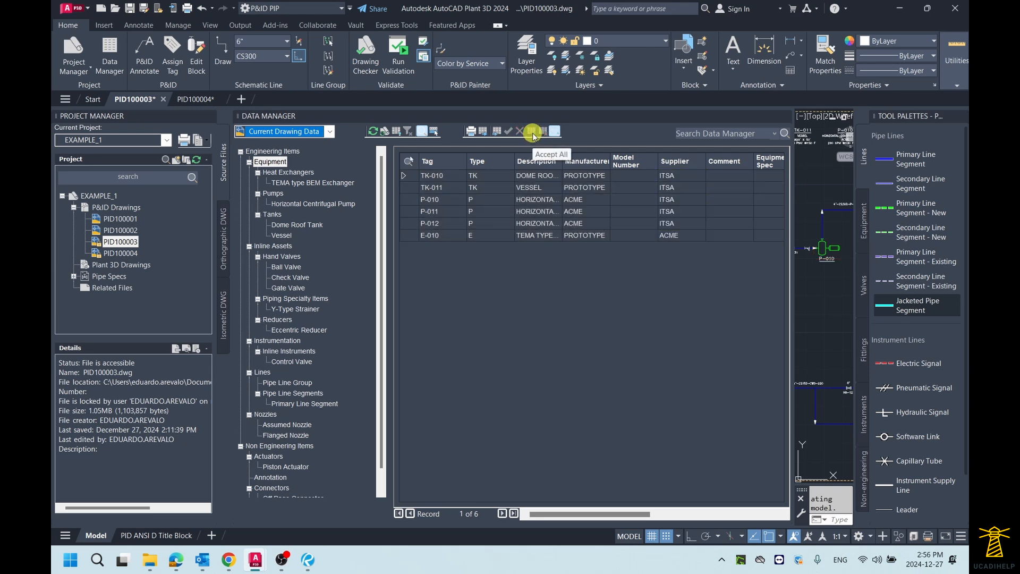
Close the Data Manager and zoom to the drawing's extents
mouse_move(589, 514)
mouse_down()
mouse_move(720, 516)
mouse_move(603, 522)
mouse_up()
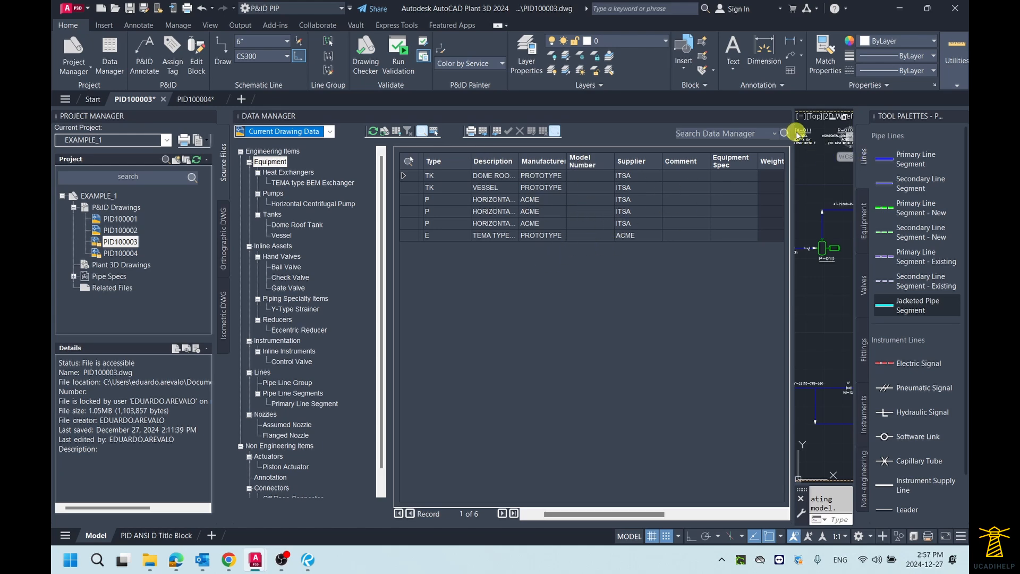
click(786, 117)
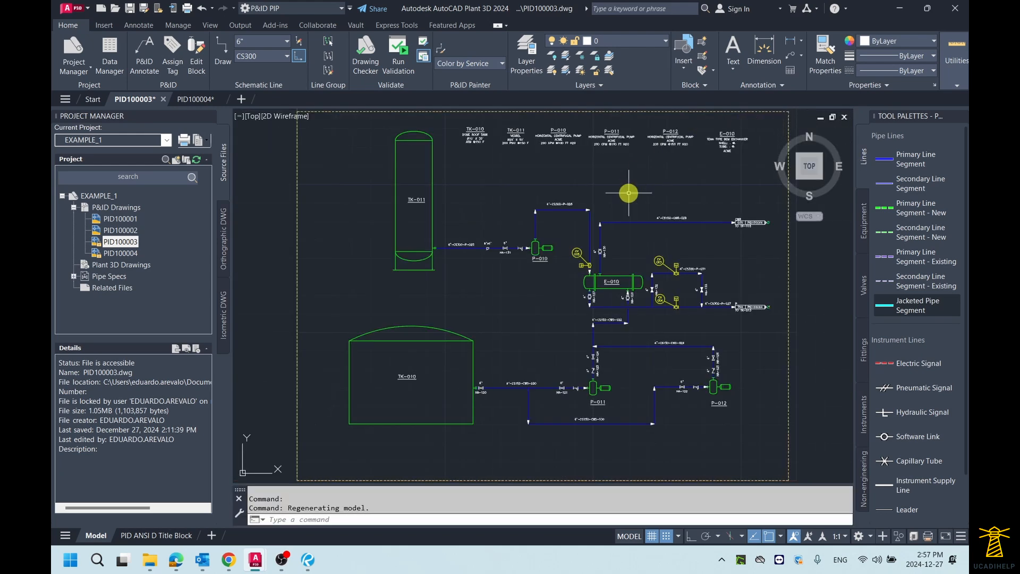
middle_click(628, 194)
middle_click(629, 193)
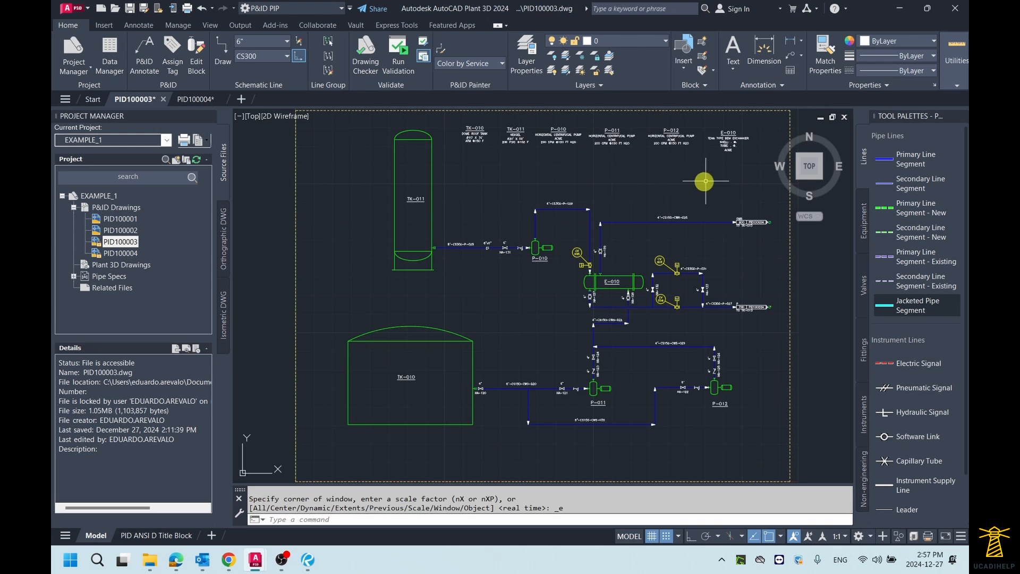